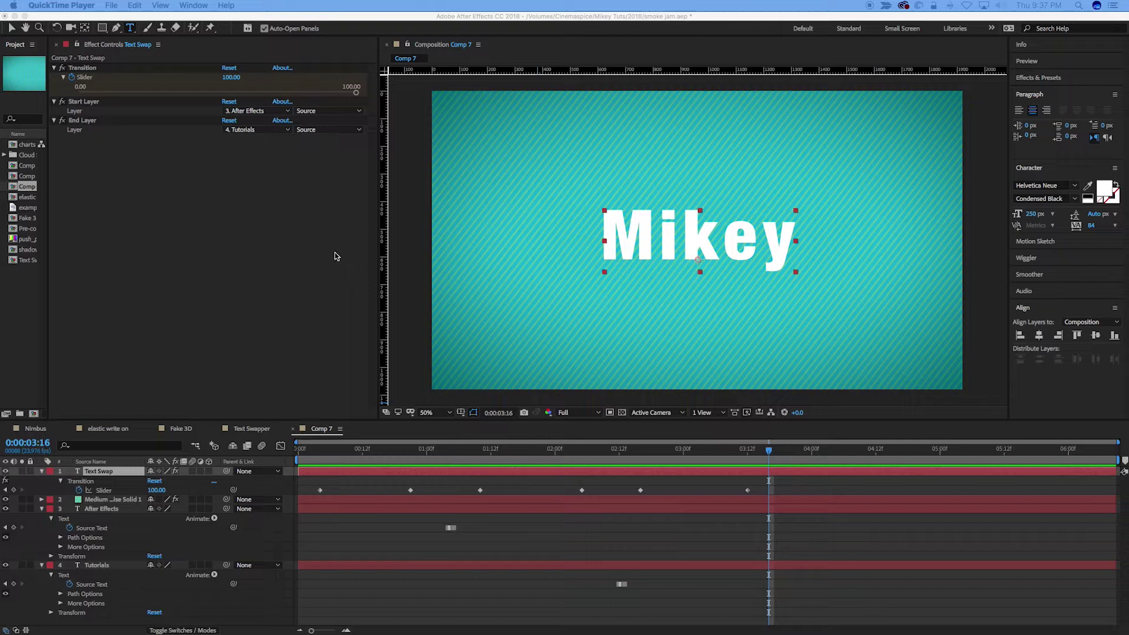
# Step: Preview Comp 7's text swap from 'After Effects' to 'Mikey' and rewind to 0:00:00:00
pyautogui.click(358, 456)
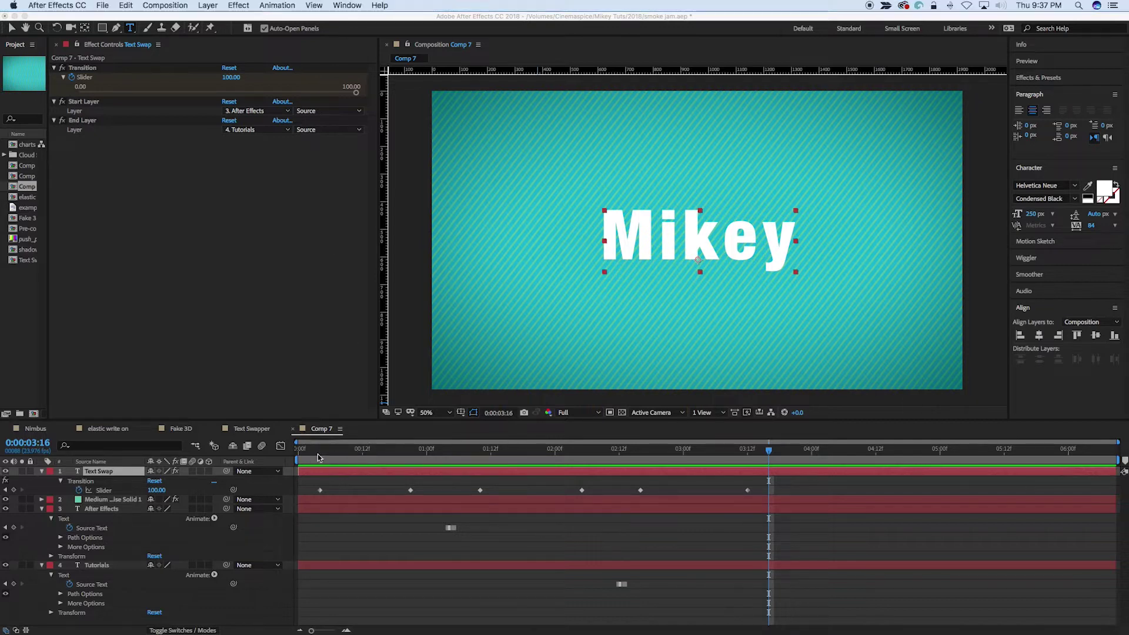
pyautogui.click(298, 455)
pyautogui.press('space')
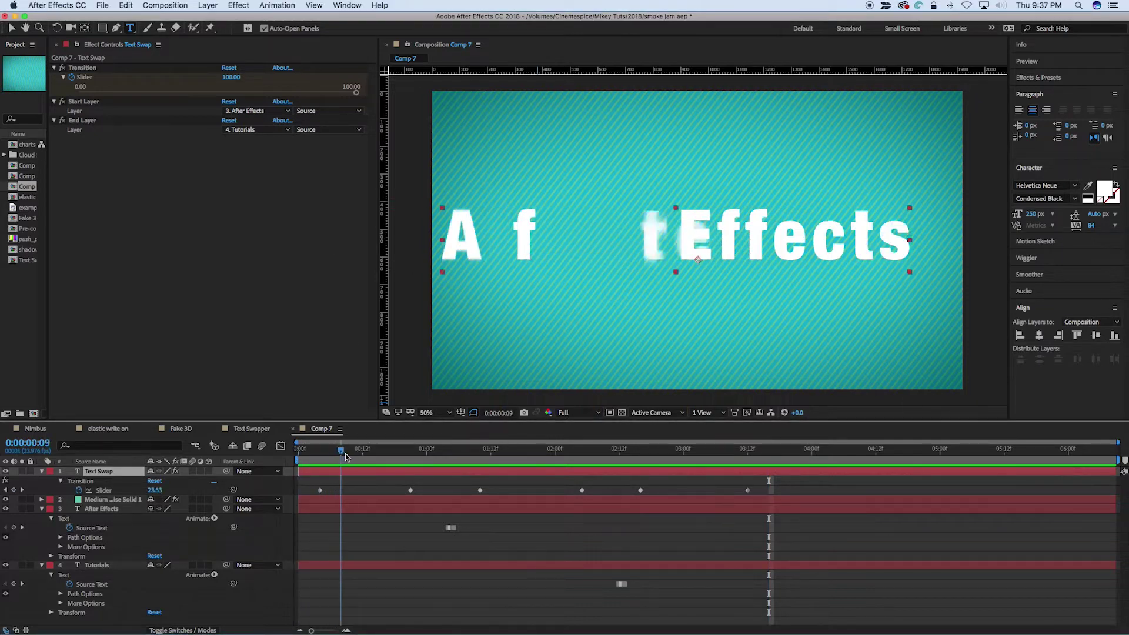
pyautogui.moveTo(376, 458); pyautogui.dragTo(299, 455)
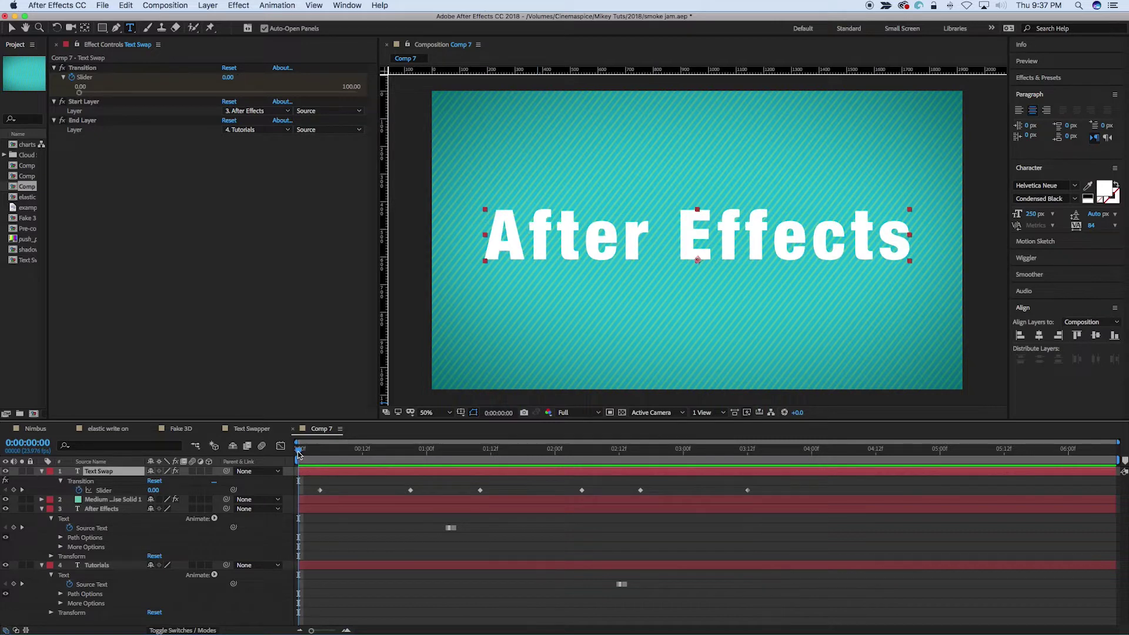
pyautogui.click(250, 429)
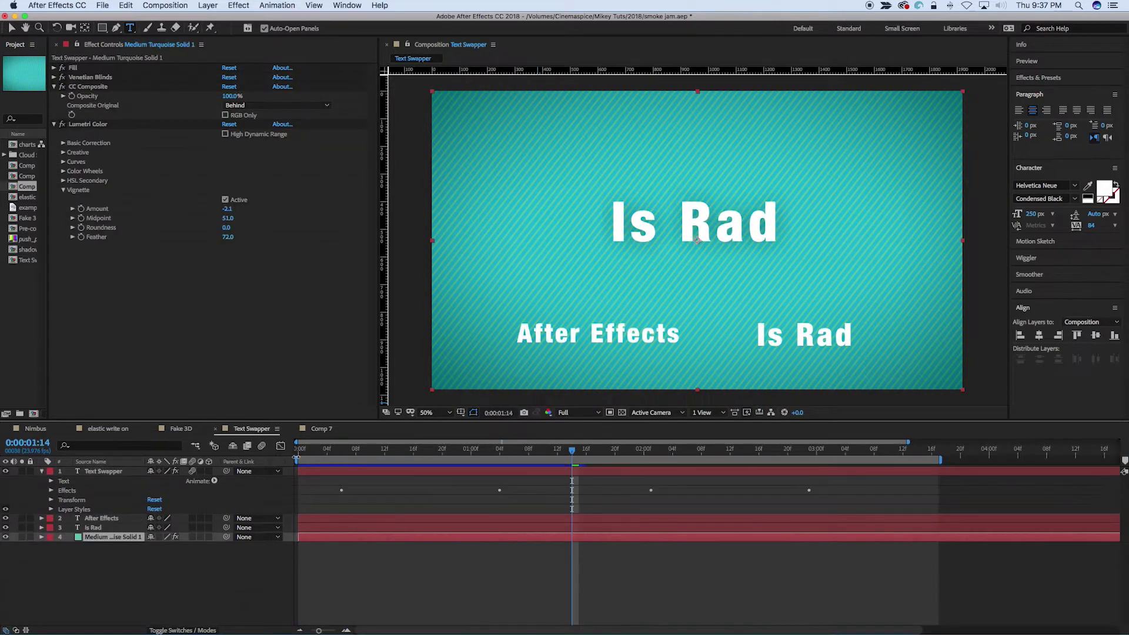
pyautogui.click(321, 457)
pyautogui.press('space')
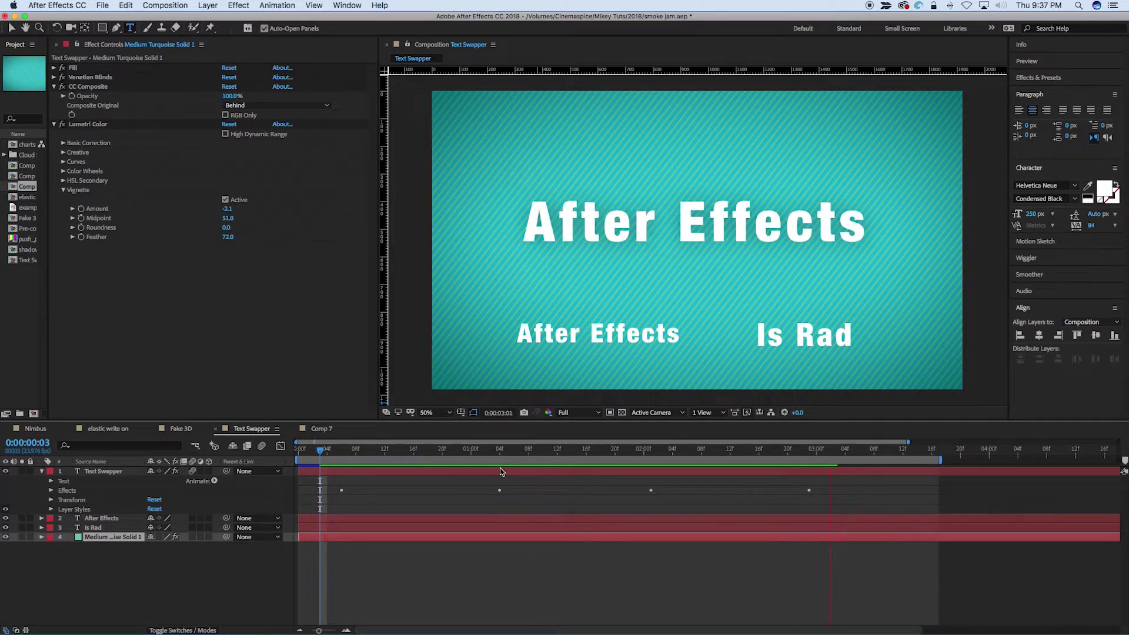
pyautogui.press('space')
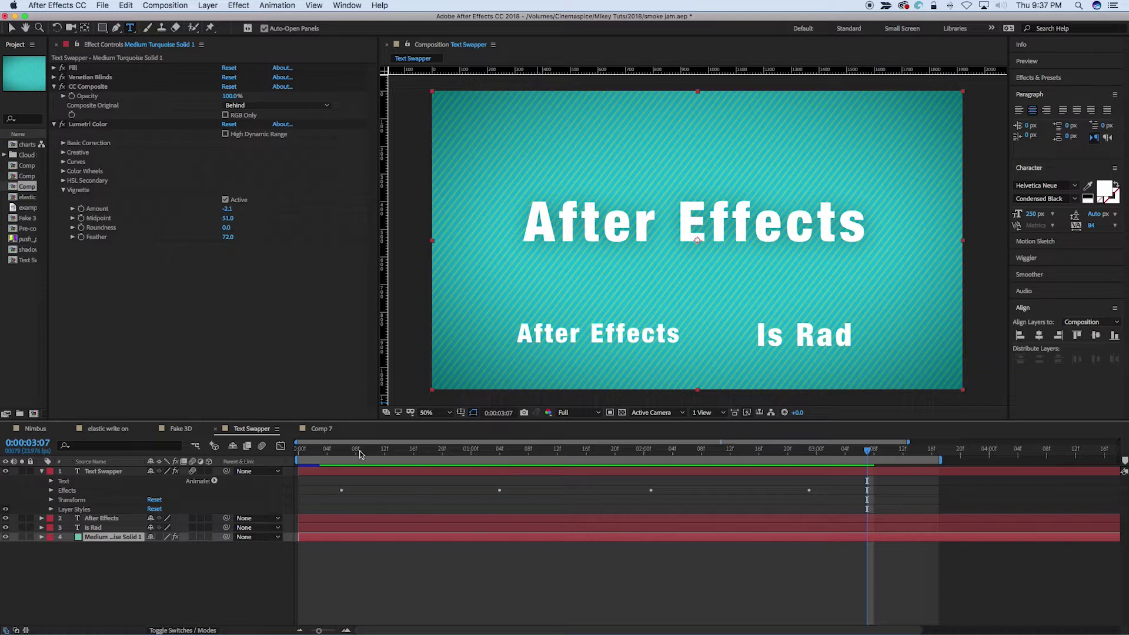
pyautogui.click(322, 430)
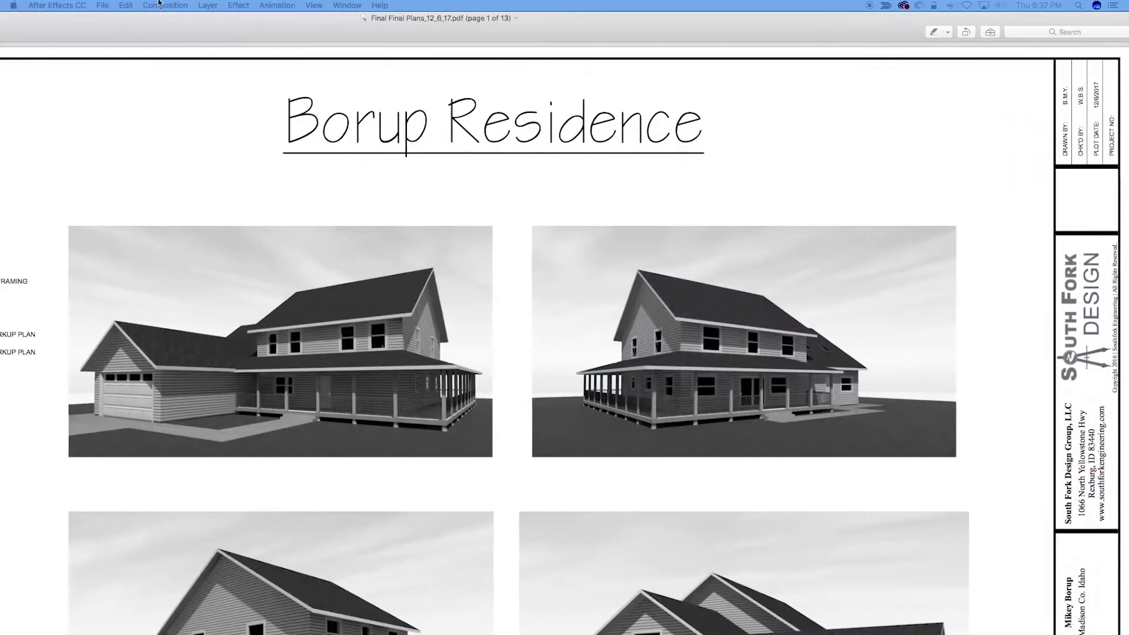
# Step: Scroll through pages 1–6 of the Final Final Plans PDF, then bring up the finished-house photo
pyautogui.scroll(-5, 303, 179)
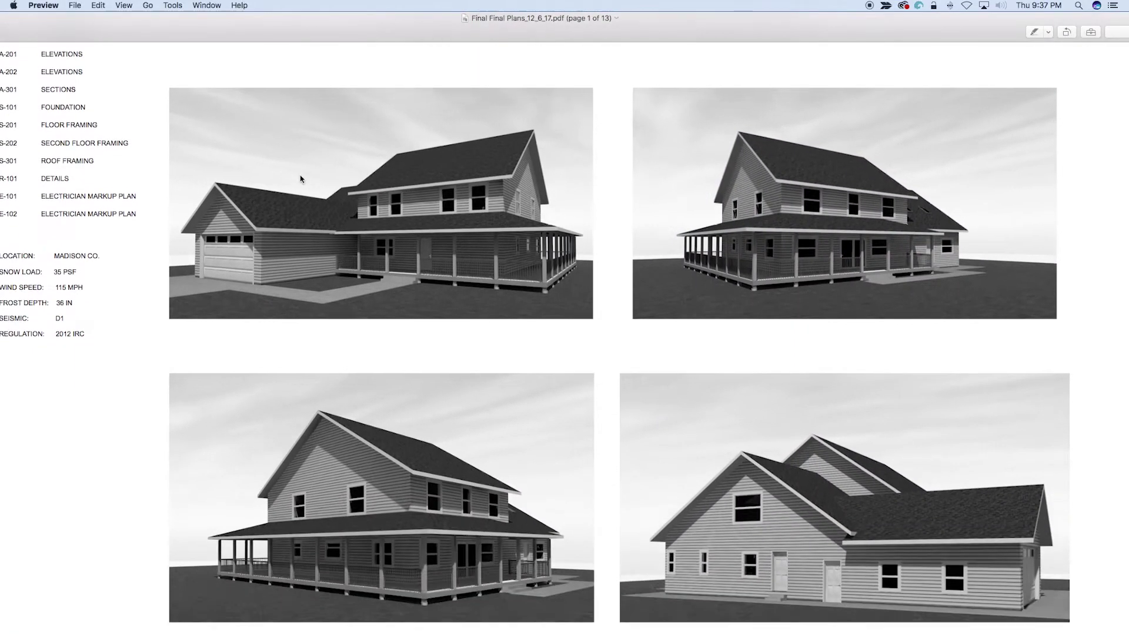
pyautogui.scroll(-15, 548, 256)
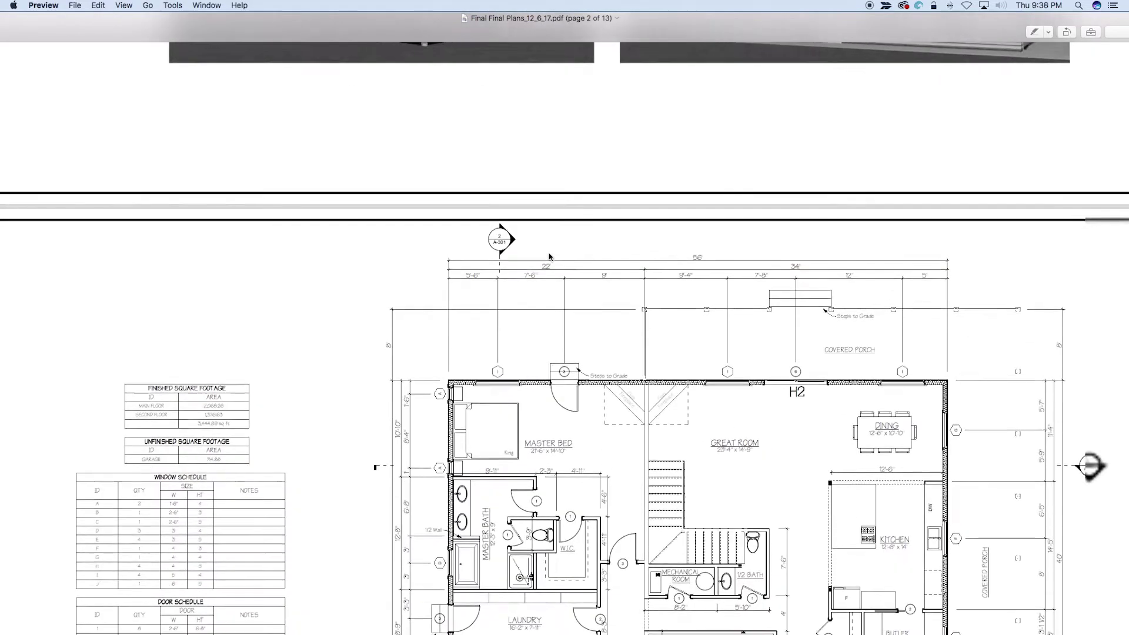
pyautogui.scroll(-15, 579, 246)
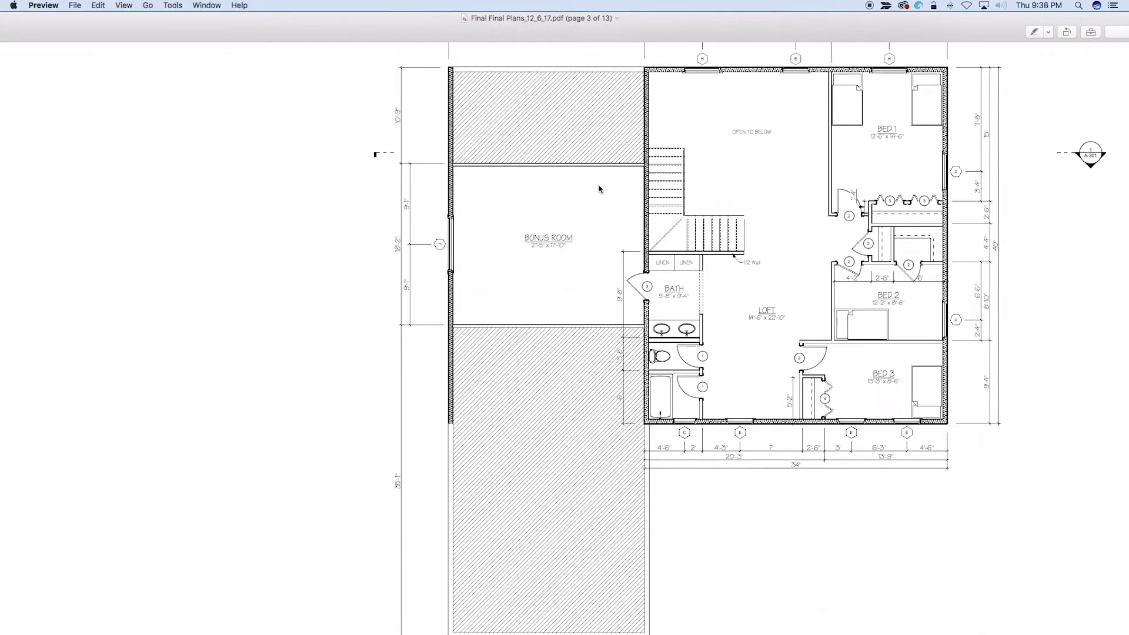
pyautogui.scroll(-15, 600, 185)
pyautogui.scroll(-15, 600, 189)
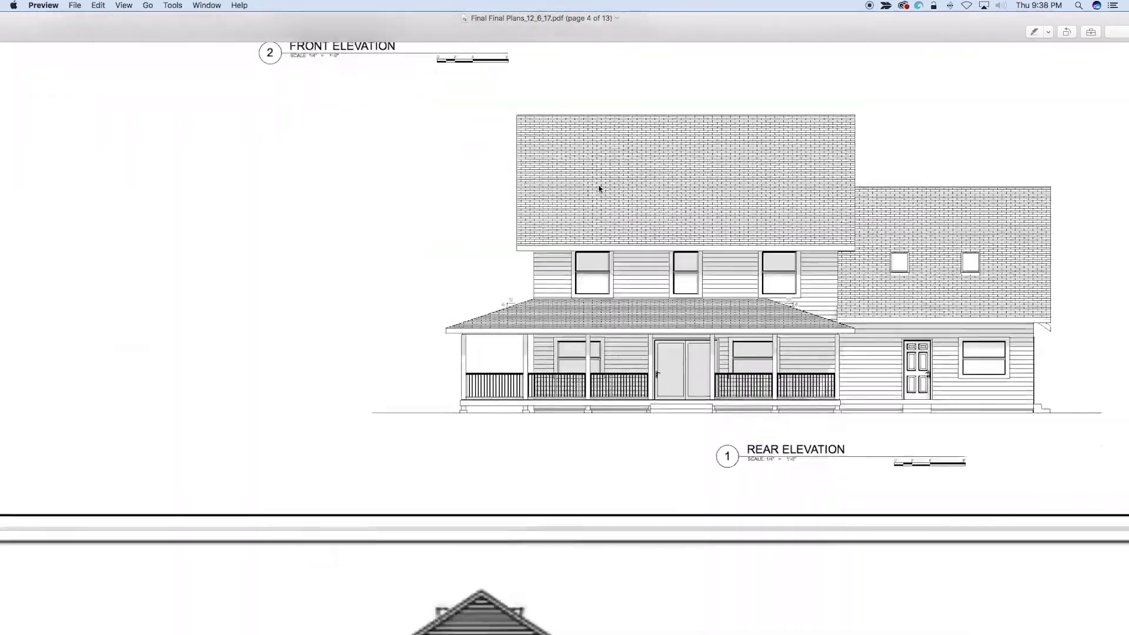
pyautogui.scroll(-15, 599, 189)
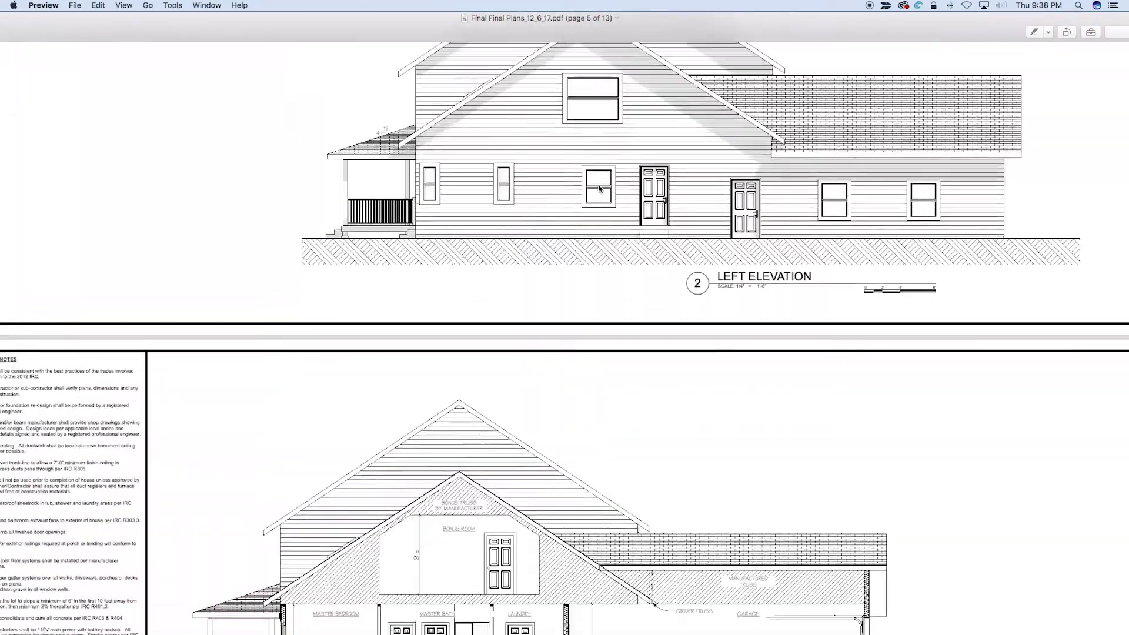
pyautogui.scroll(15, 600, 188)
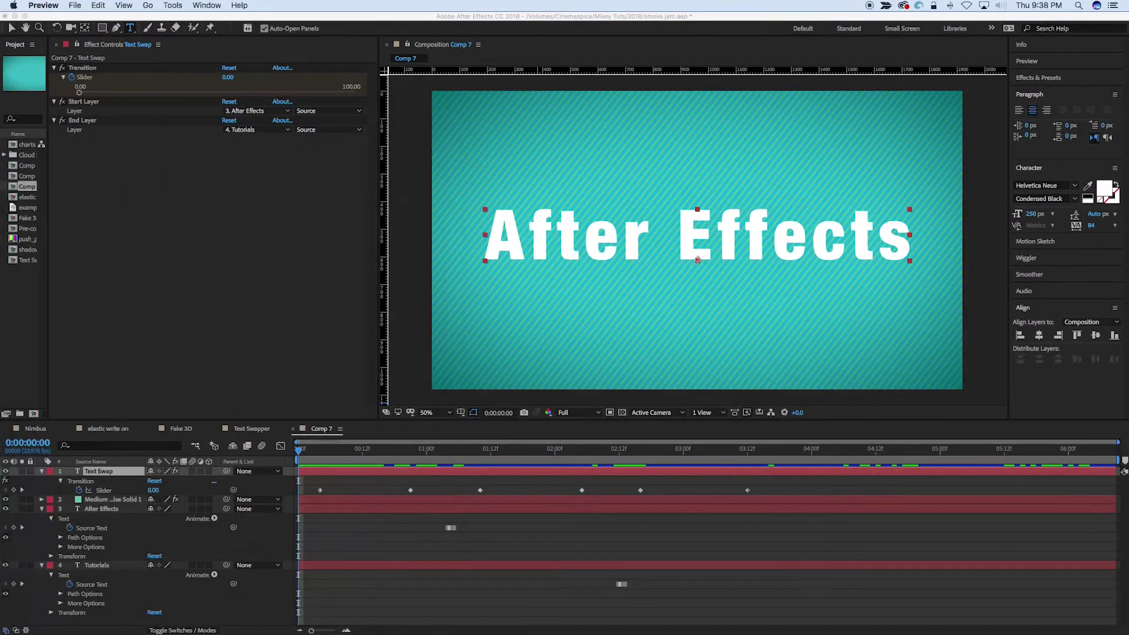
pyautogui.press('super+Tab')
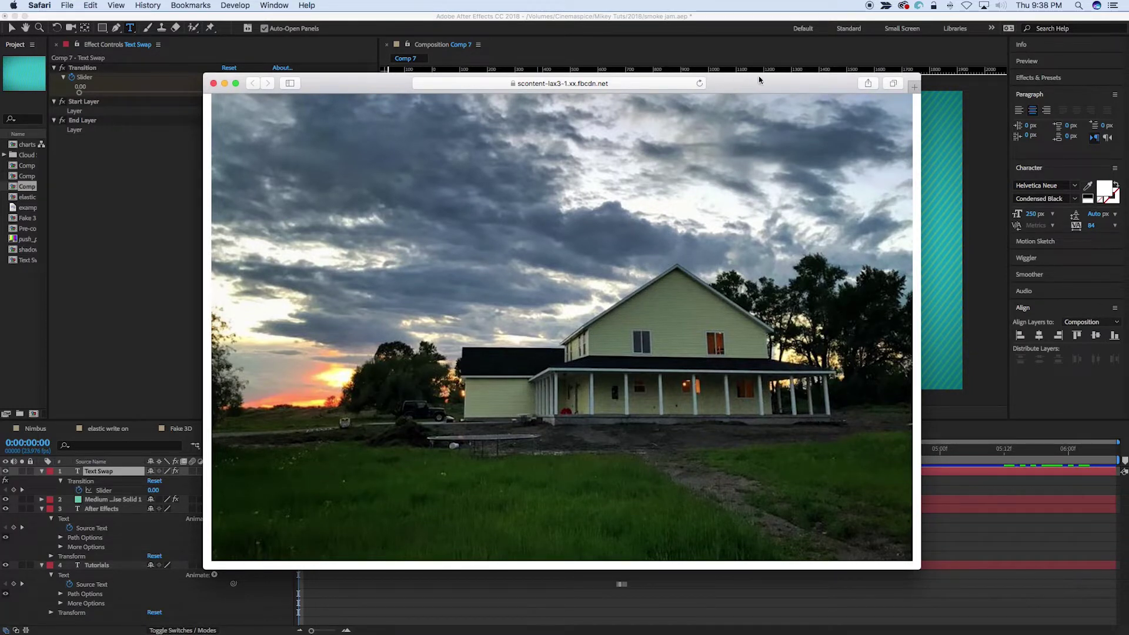
# Step: Close the Safari window showing the farmhouse photo with Cmd+W
pyautogui.press('super+w')
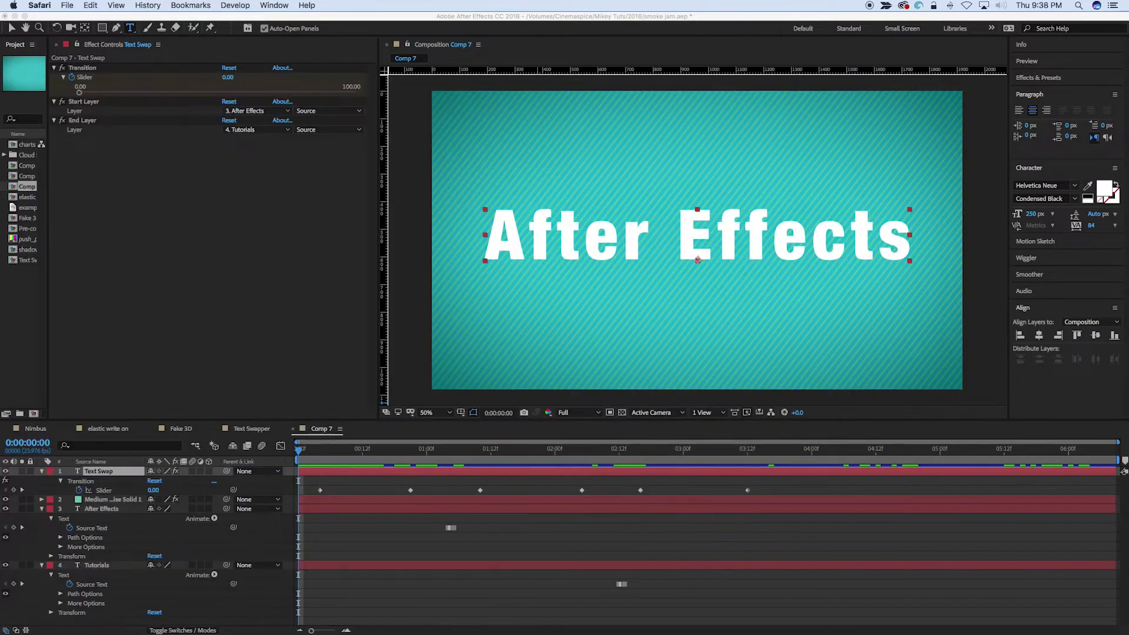
# Step: Bring After Effects back into focus on the charts composition
pyautogui.click(191, 218)
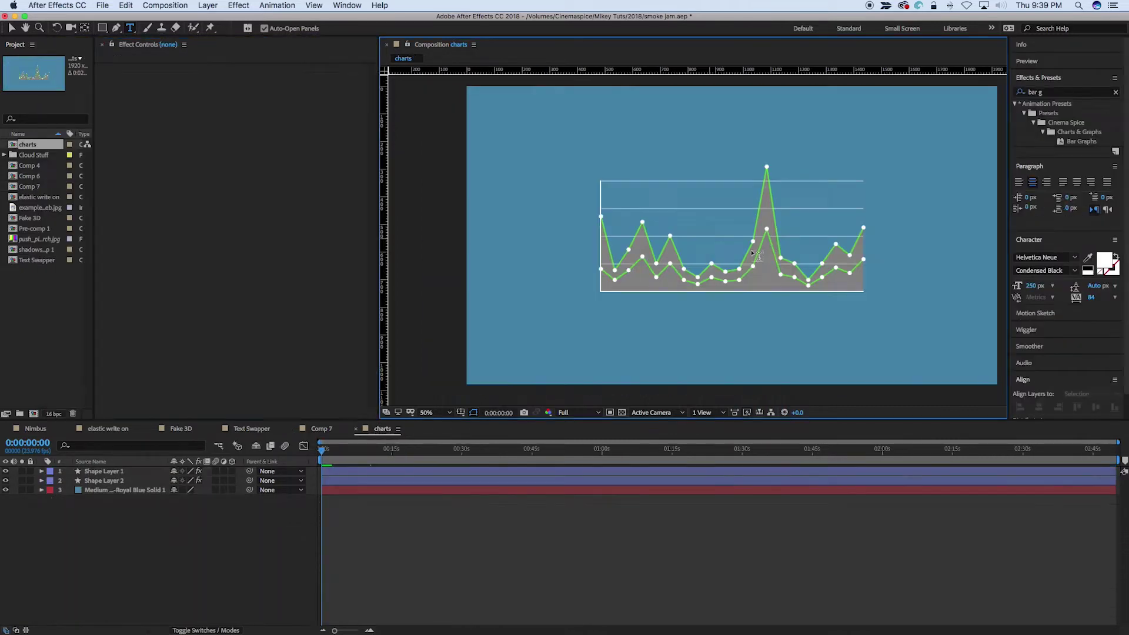
# Step: Change Shape Layer 1's Line Graphs fill colour to purple (#6C21D4)
pyautogui.click(116, 471)
pyautogui.click(109, 480)
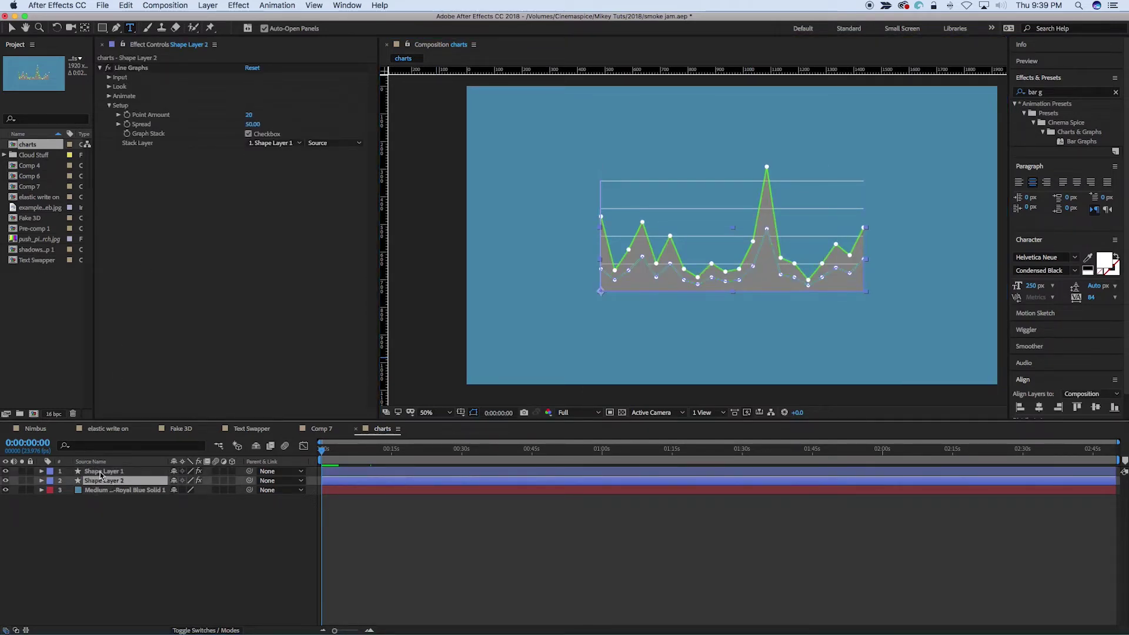
pyautogui.click(101, 472)
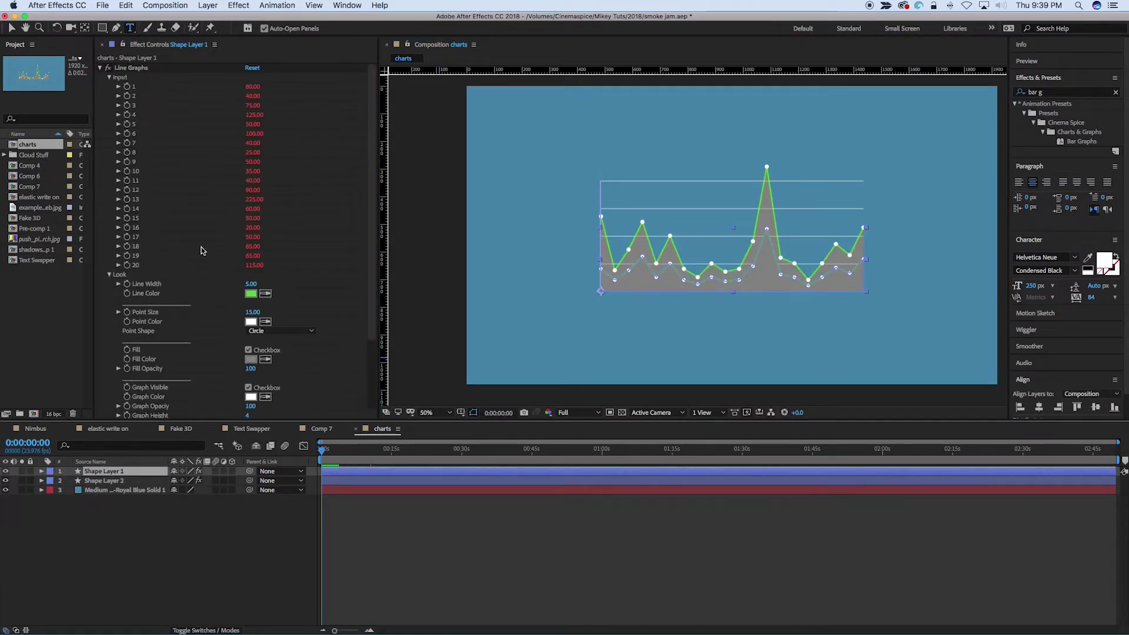
pyautogui.click(251, 360)
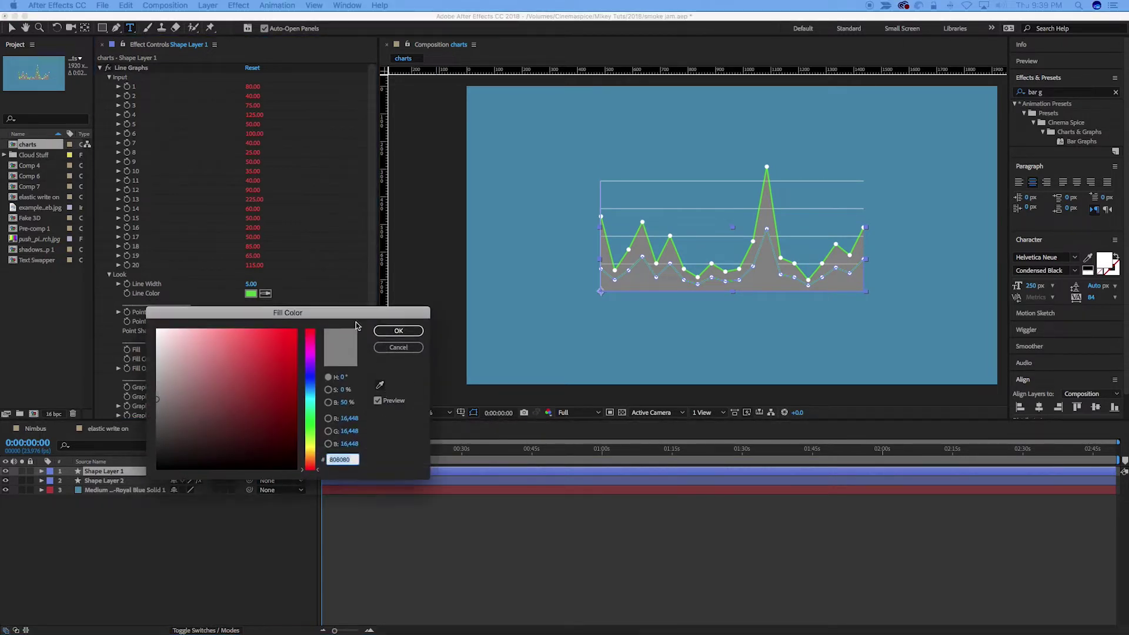
pyautogui.click(336, 410)
pyautogui.click(300, 396)
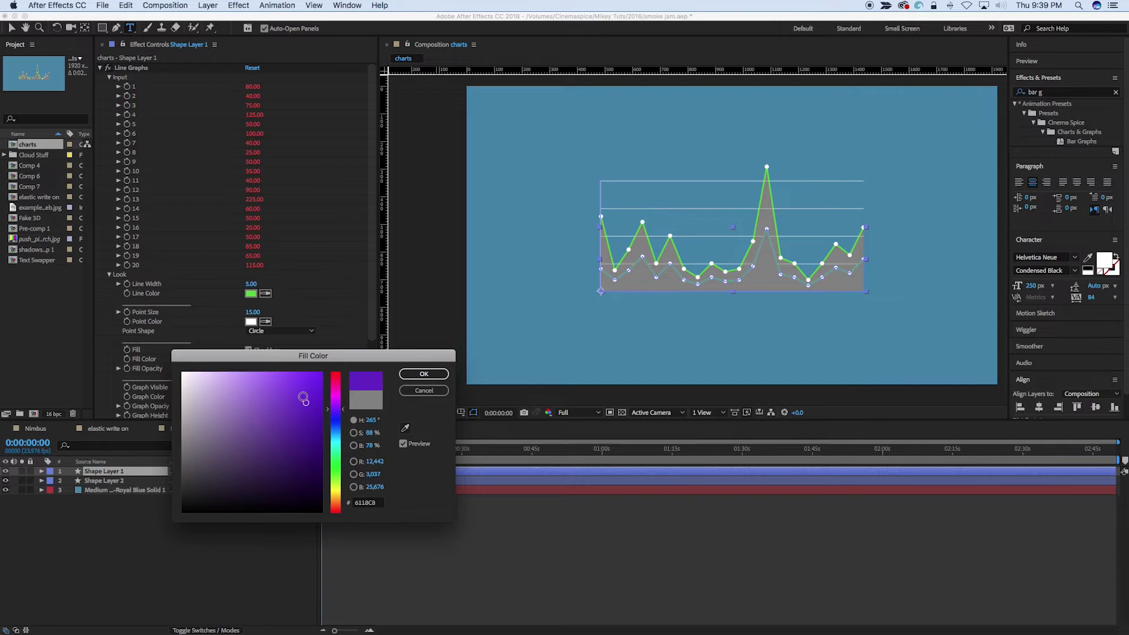
pyautogui.click(420, 375)
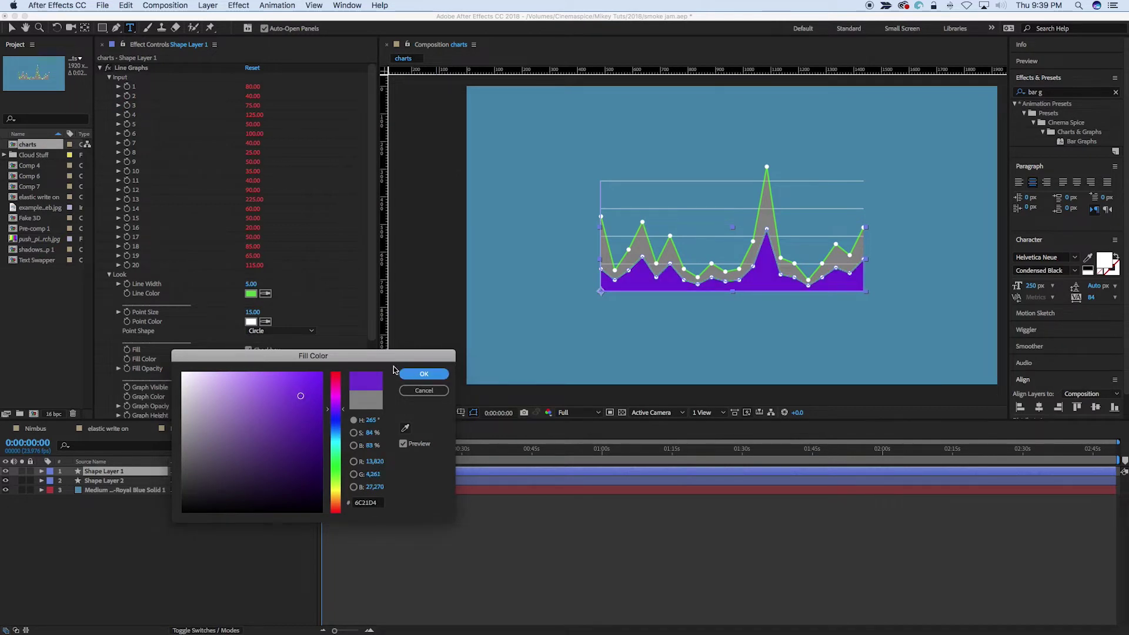
# Step: Set the graph's first input value to 380 and collapse the Line Graphs settings
pyautogui.click(254, 86)
pyautogui.write('370')
pyautogui.press('Return')
pyautogui.moveTo(270, 88); pyautogui.dragTo(254, 86)
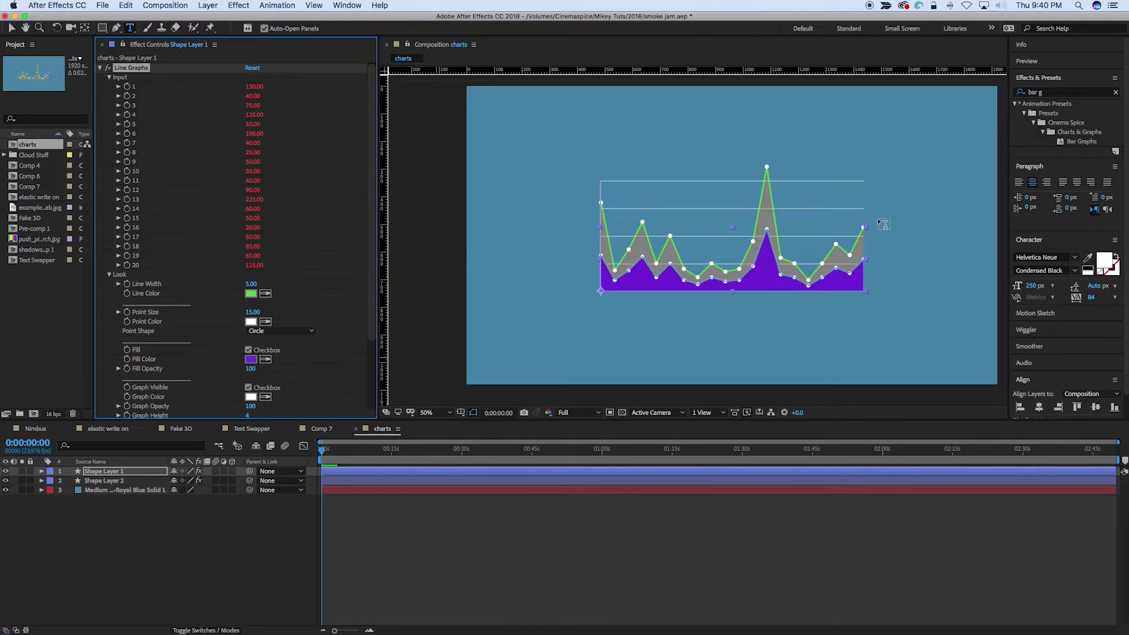
pyautogui.hotkey('ctrl', 'Down')
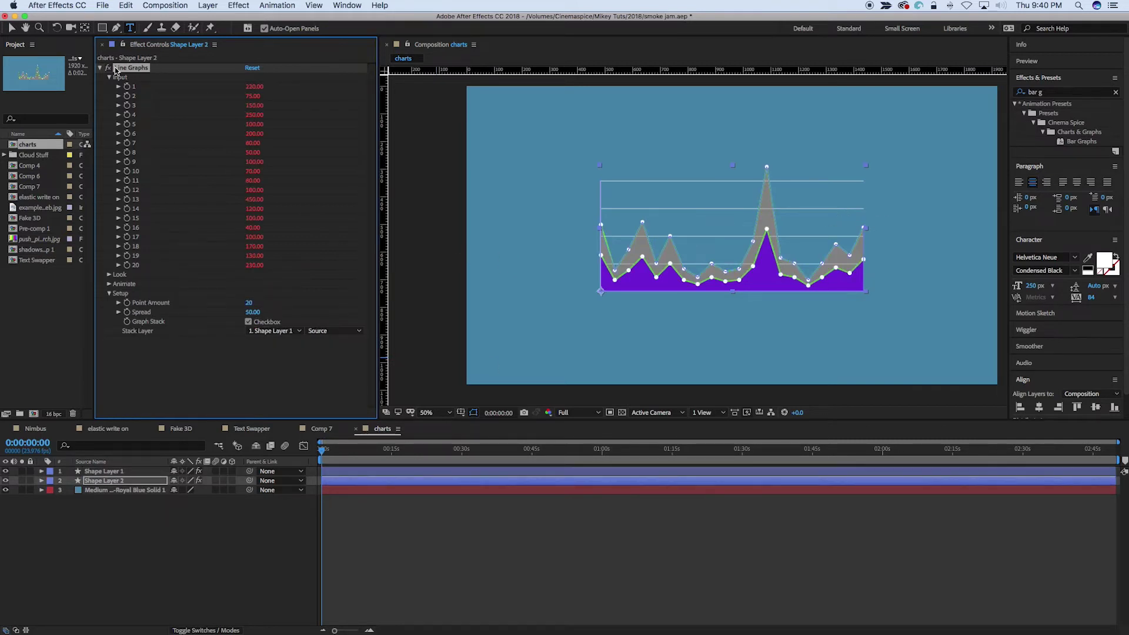
pyautogui.click(101, 68)
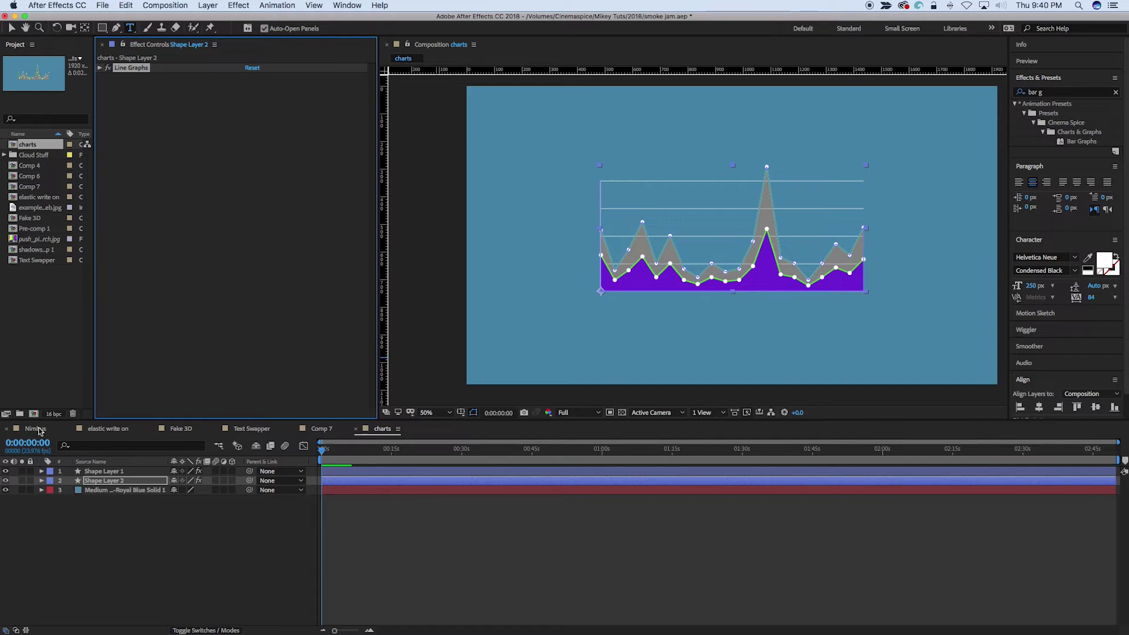
pyautogui.click(39, 430)
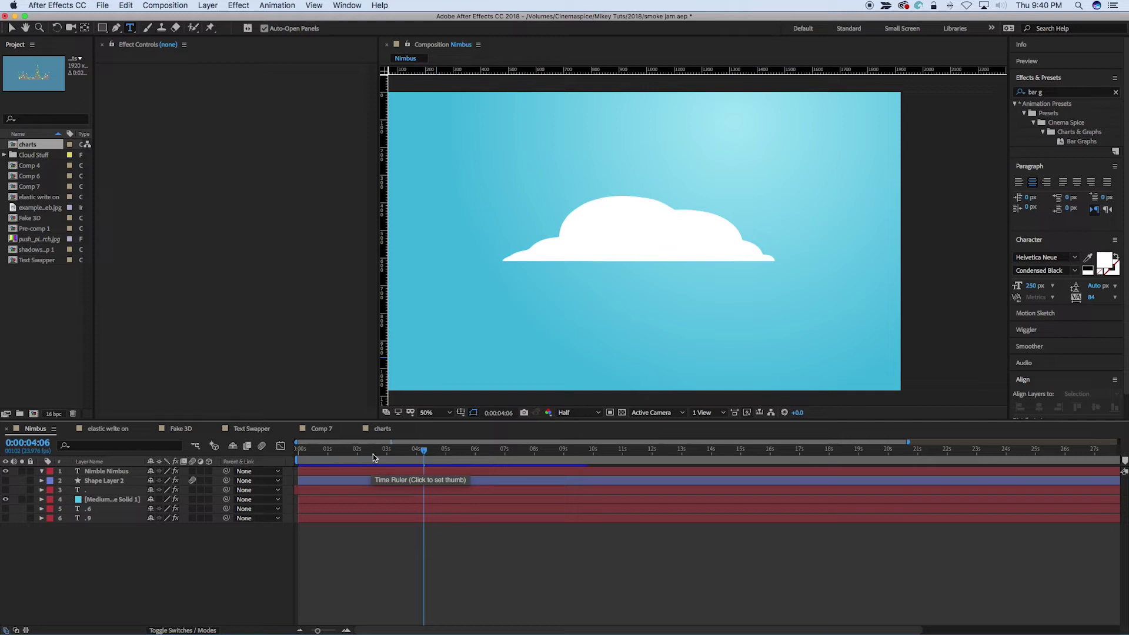
pyautogui.moveTo(373, 454)
pyautogui.mouseDown()
pyautogui.moveTo(332, 454)
pyautogui.moveTo(531, 467)
pyautogui.moveTo(617, 456)
pyautogui.moveTo(247, 458)
pyautogui.mouseUp()
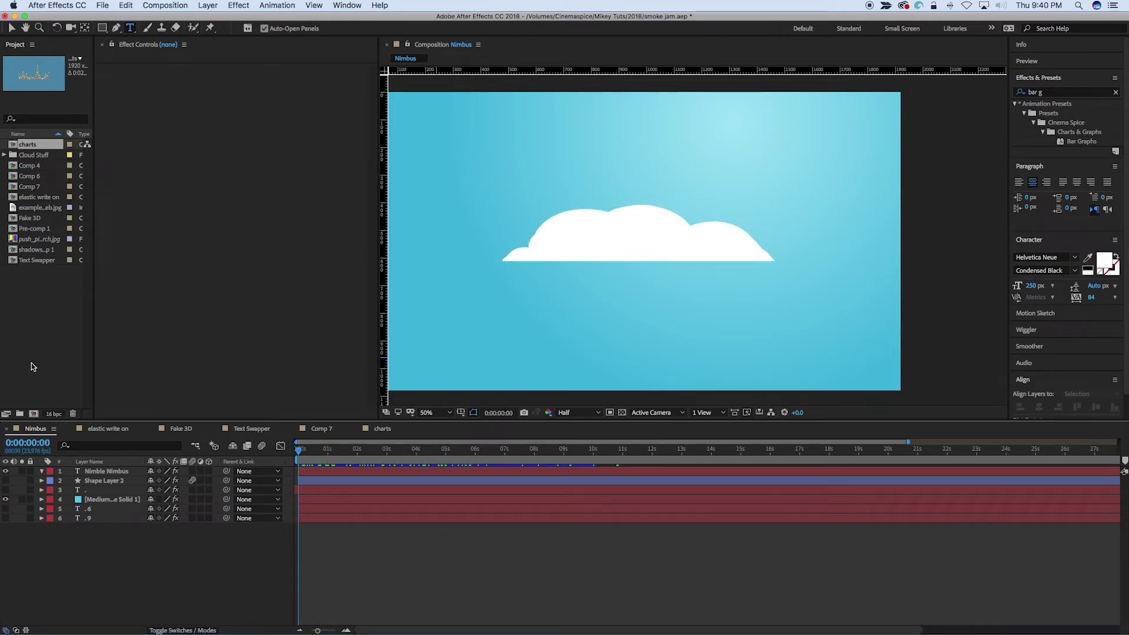
# Step: Open the elastic write on comp, pan to show the whole Mikey lettering, and rewind to the start
pyautogui.click(108, 429)
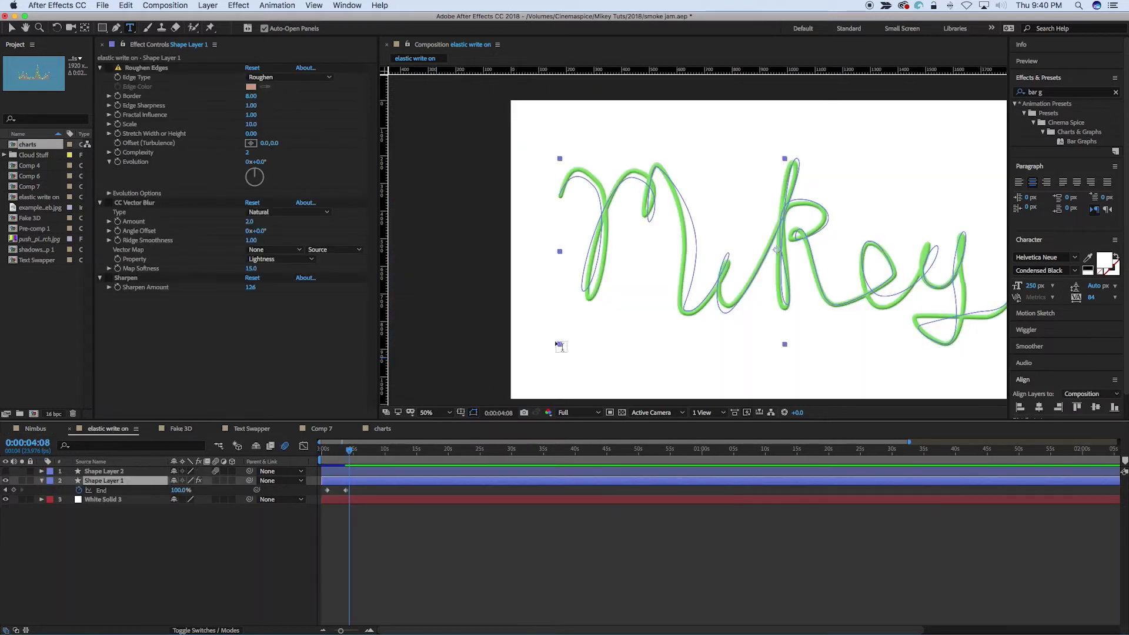
pyautogui.press('space')
pyautogui.moveTo(620, 321); pyautogui.dragTo(576, 303)
pyautogui.click(429, 525)
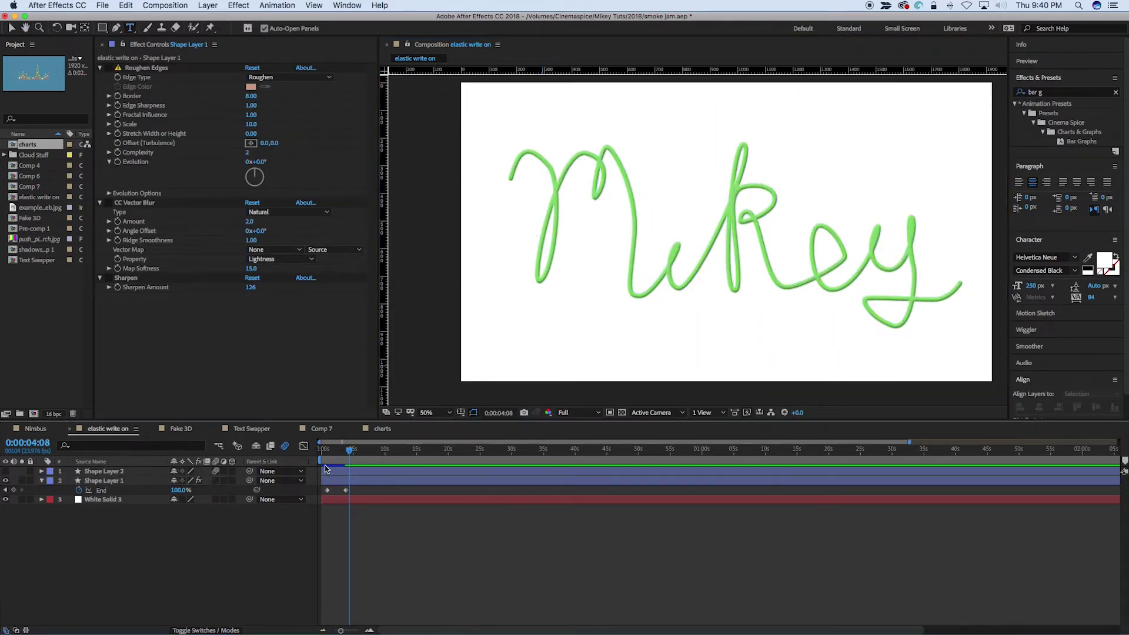
pyautogui.moveTo(347, 450); pyautogui.dragTo(320, 452)
# Step: Preview the green Mikey write-on, scrub the stroke, and select its End keyframe, then replay it
pyautogui.press('space')
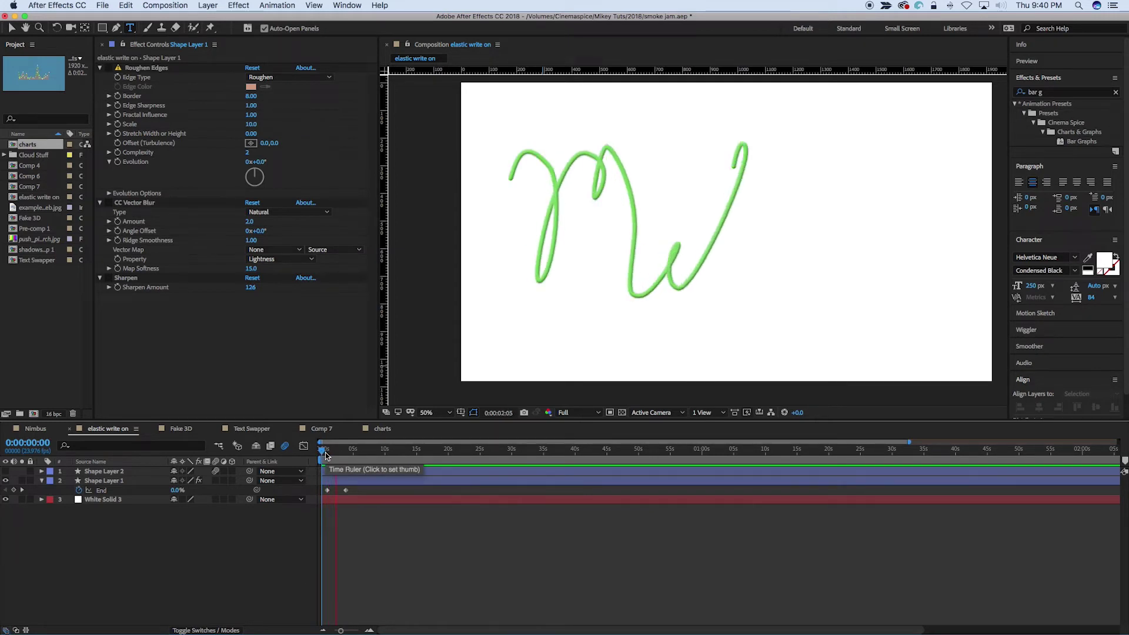
pyautogui.press('space')
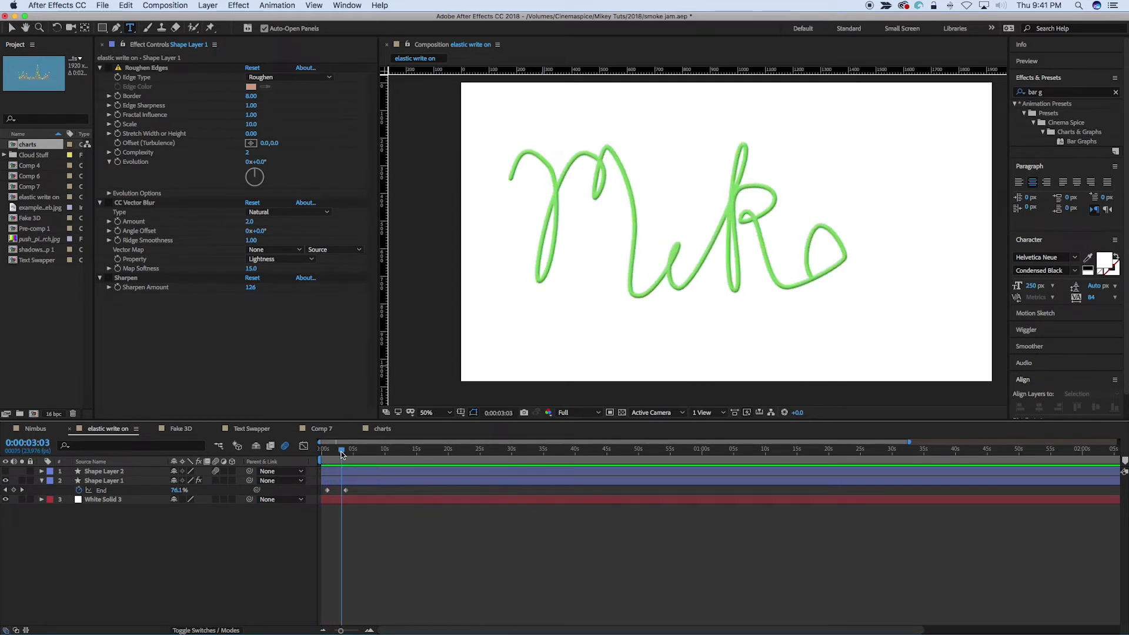
pyautogui.moveTo(341, 451)
pyautogui.mouseDown()
pyautogui.moveTo(351, 451)
pyautogui.moveTo(330, 452)
pyautogui.mouseUp()
pyautogui.click(327, 490)
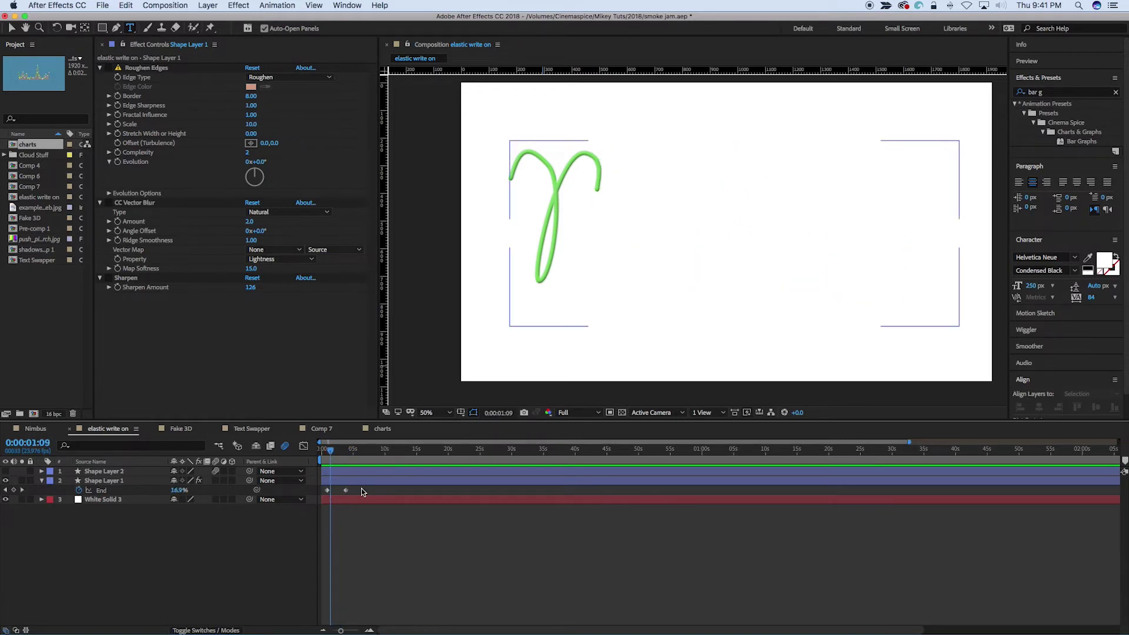
pyautogui.press('space')
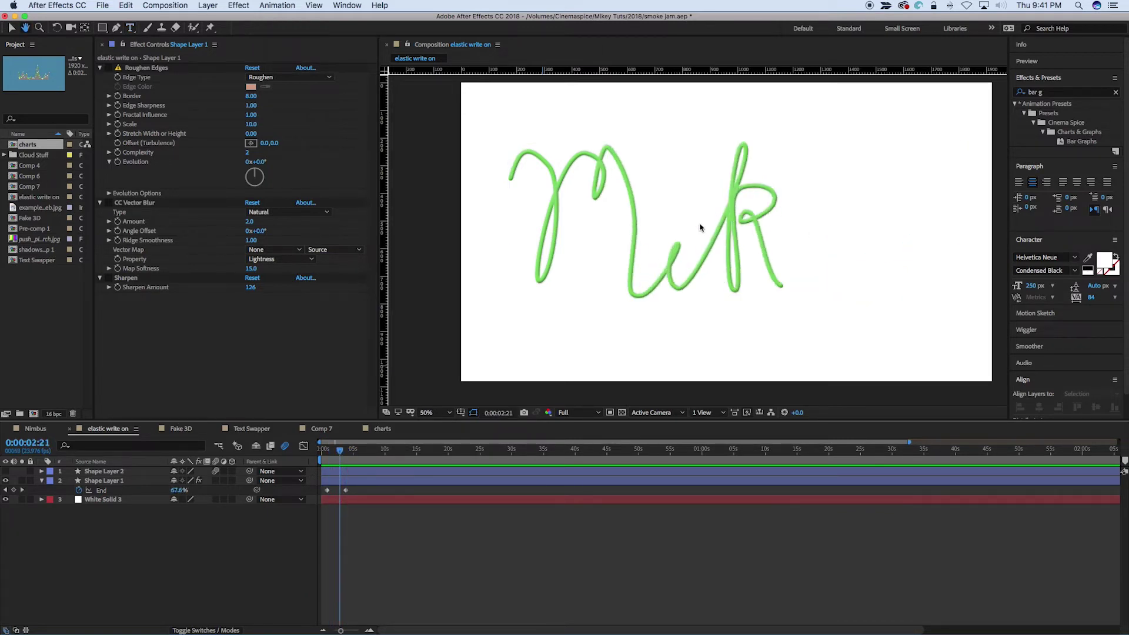
pyautogui.hotkey('ctrl', 't')
pyautogui.click(326, 454)
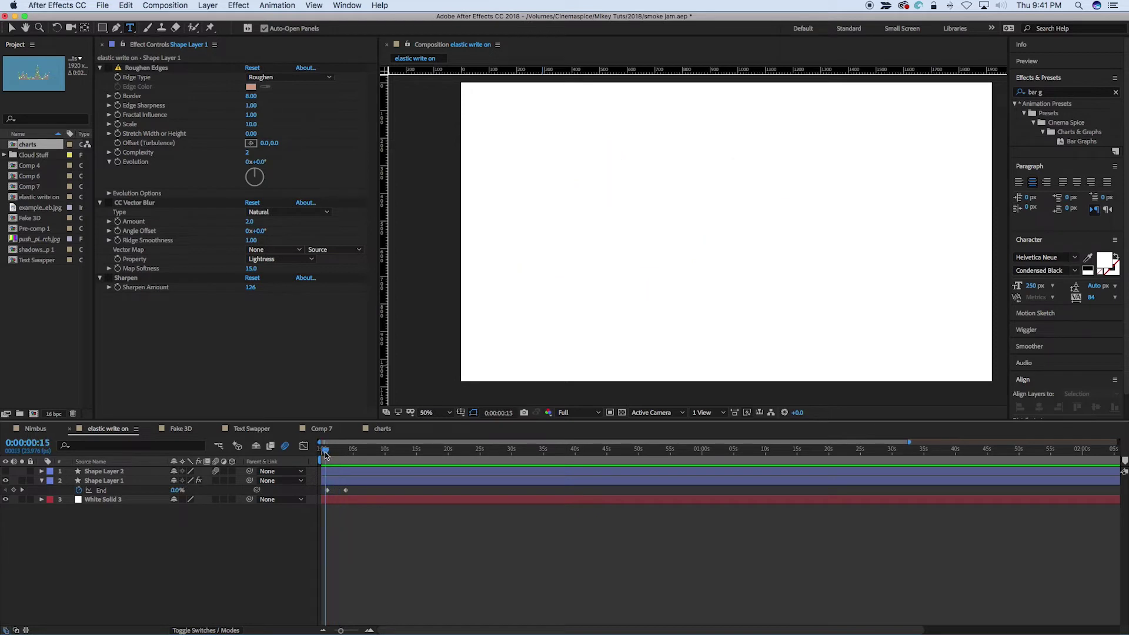
pyautogui.press('space')
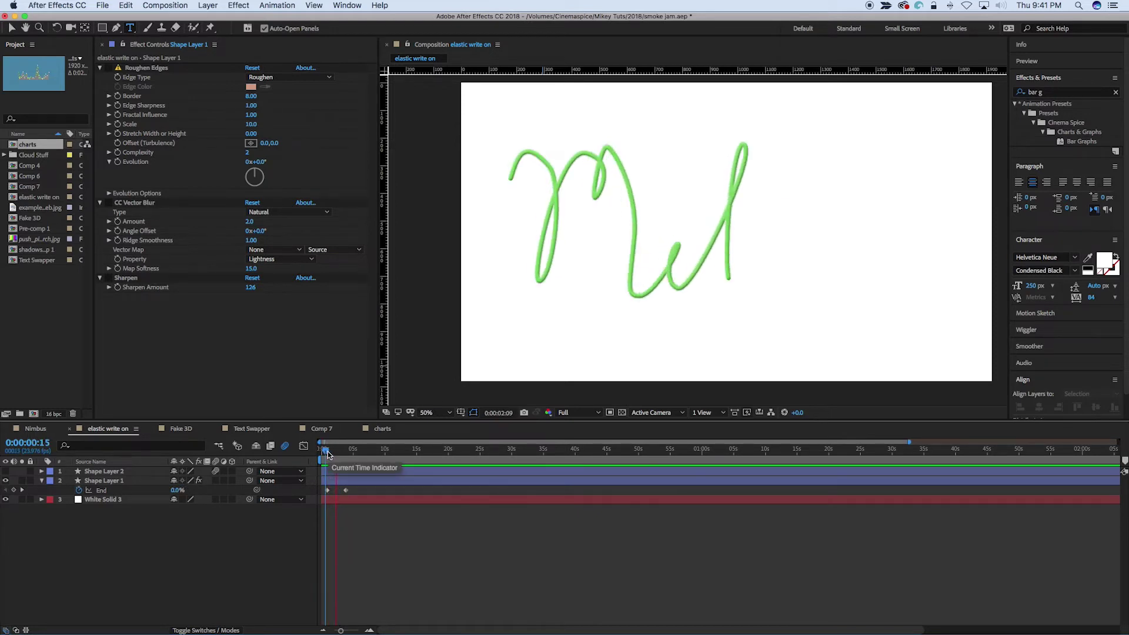
# Step: Retype the Fake 3D comp's title text as 'Anyfont'
pyautogui.click(189, 429)
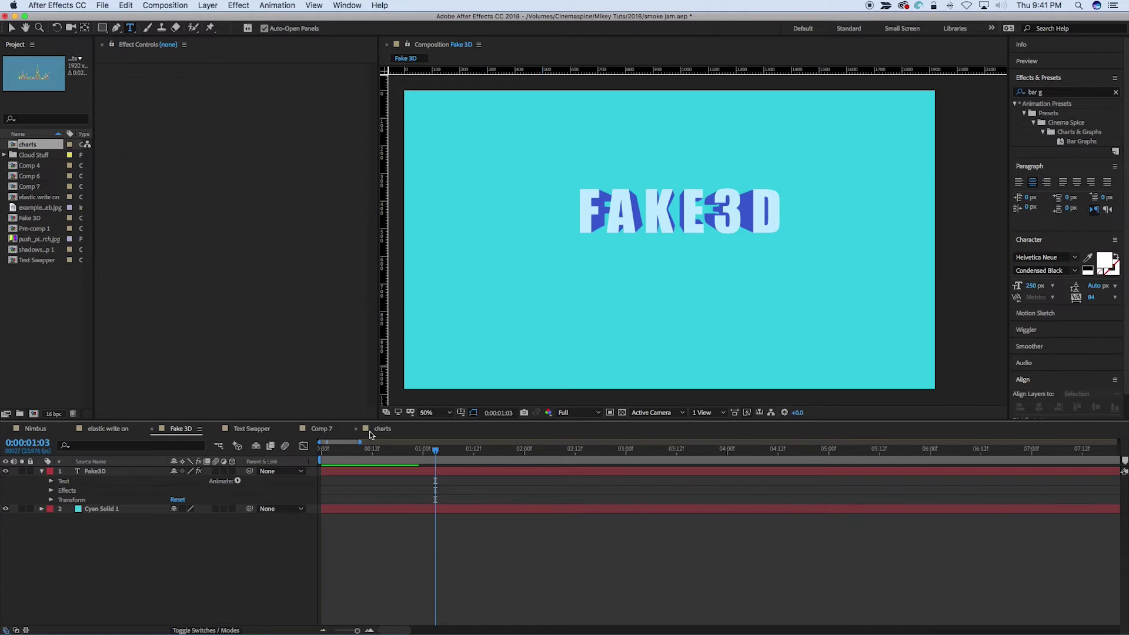
pyautogui.click(380, 470)
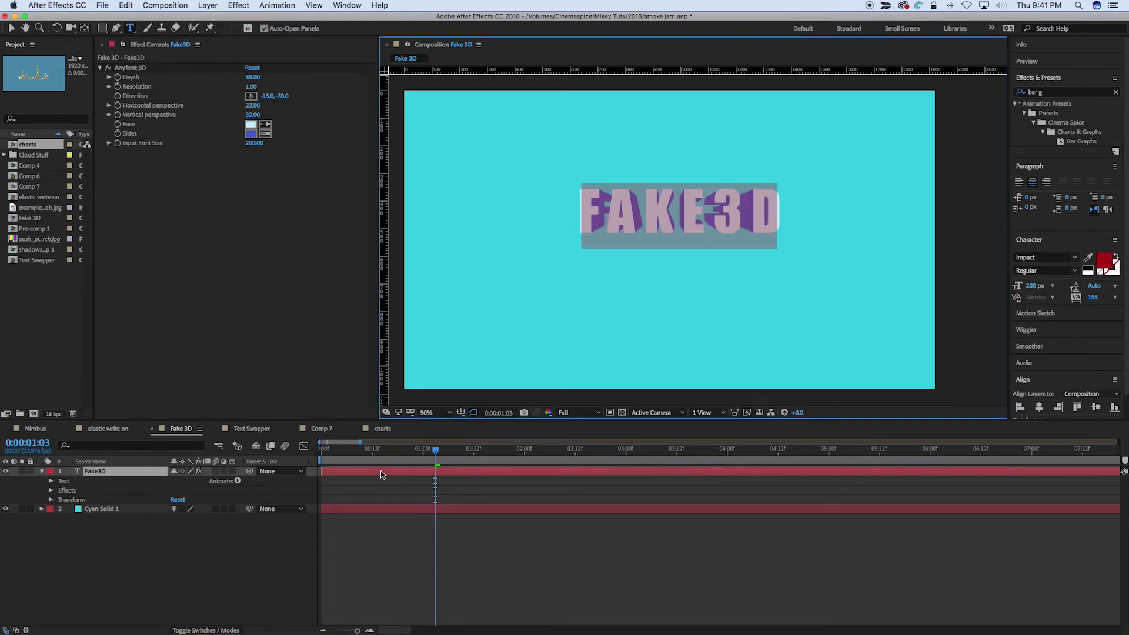
pyautogui.write('Anyfont')
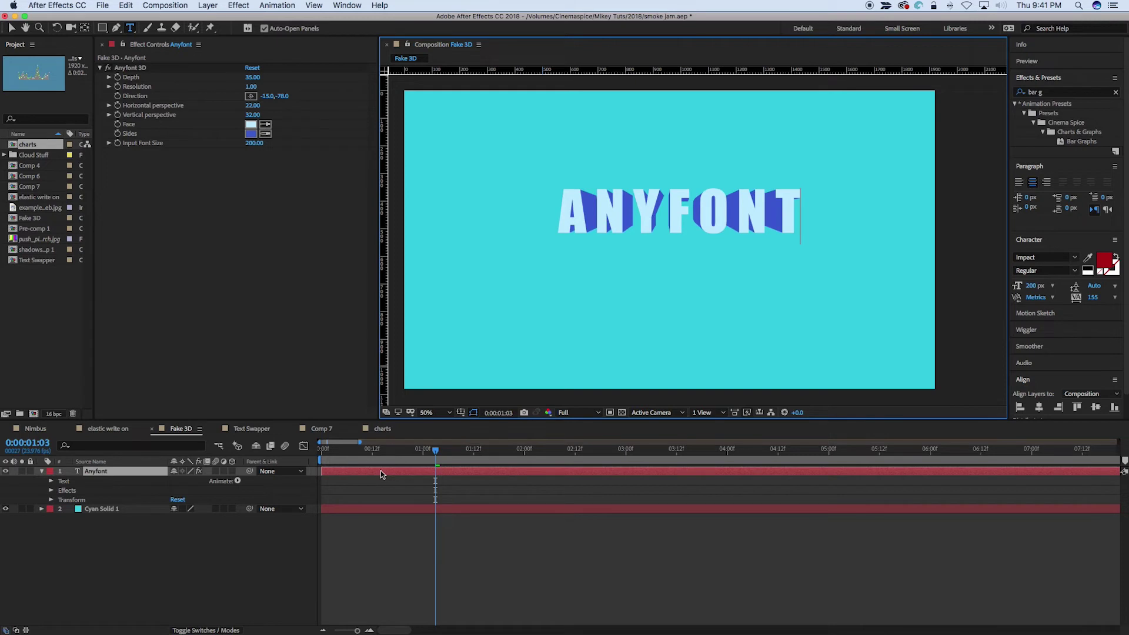
# Step: Set Anyfont 3D Depth to 142 and Direction to -140, 35 so the extrusion falls down-left
pyautogui.click(247, 77)
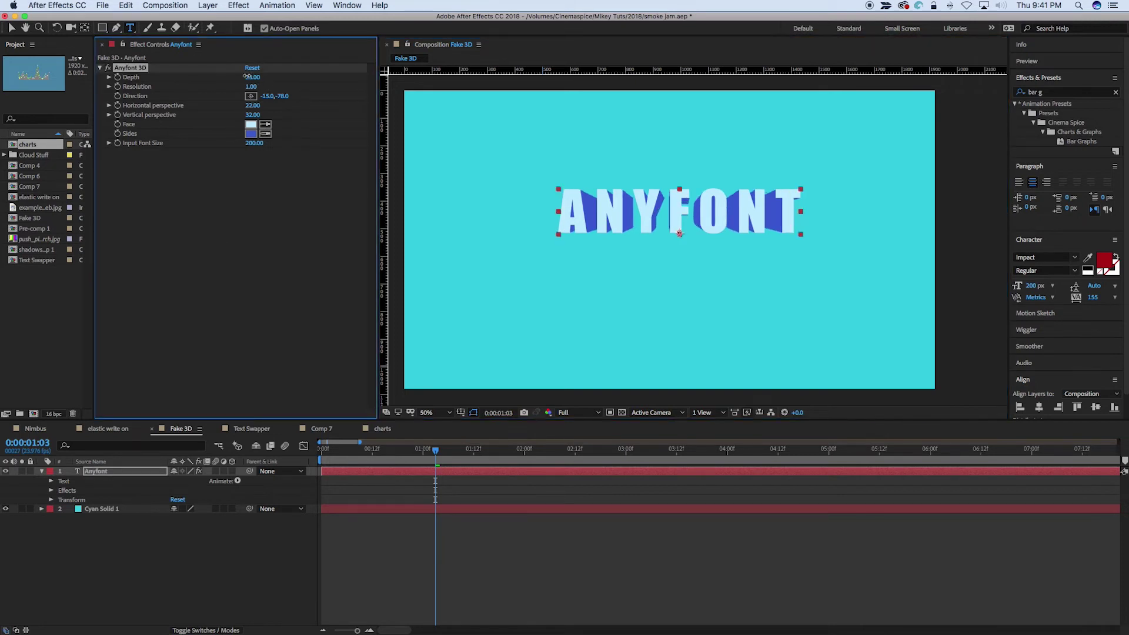
pyautogui.moveTo(247, 77)
pyautogui.mouseDown()
pyautogui.moveTo(376, 97)
pyautogui.moveTo(277, 97)
pyautogui.moveTo(359, 106)
pyautogui.moveTo(198, 94)
pyautogui.mouseUp()
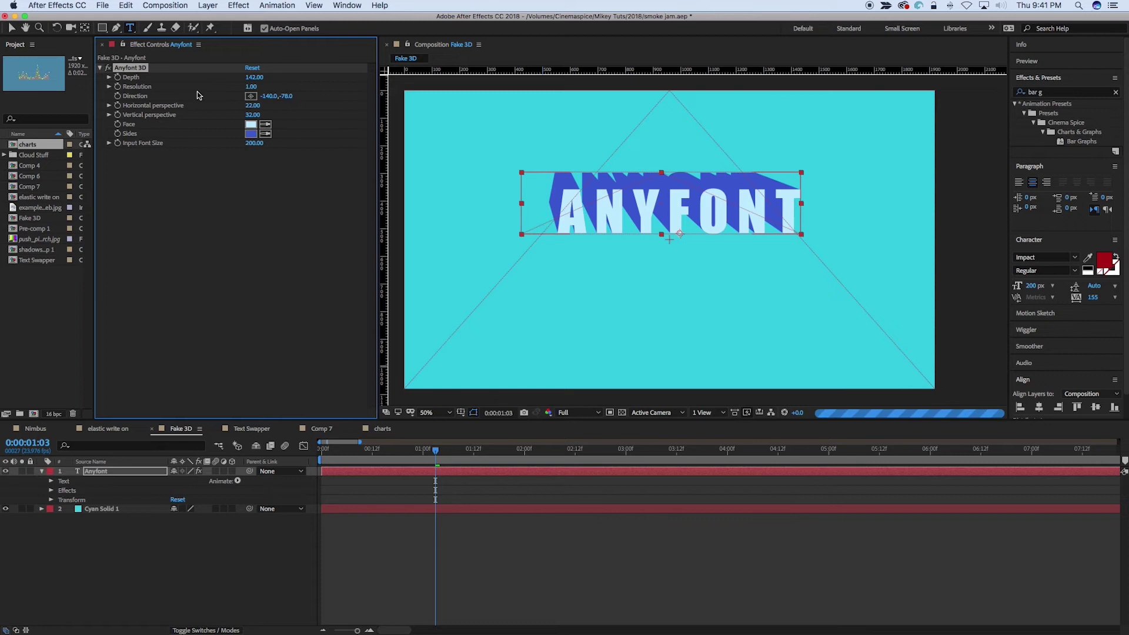
pyautogui.moveTo(285, 96)
pyautogui.mouseDown()
pyautogui.moveTo(390, 104)
pyautogui.moveTo(341, 105)
pyautogui.mouseUp()
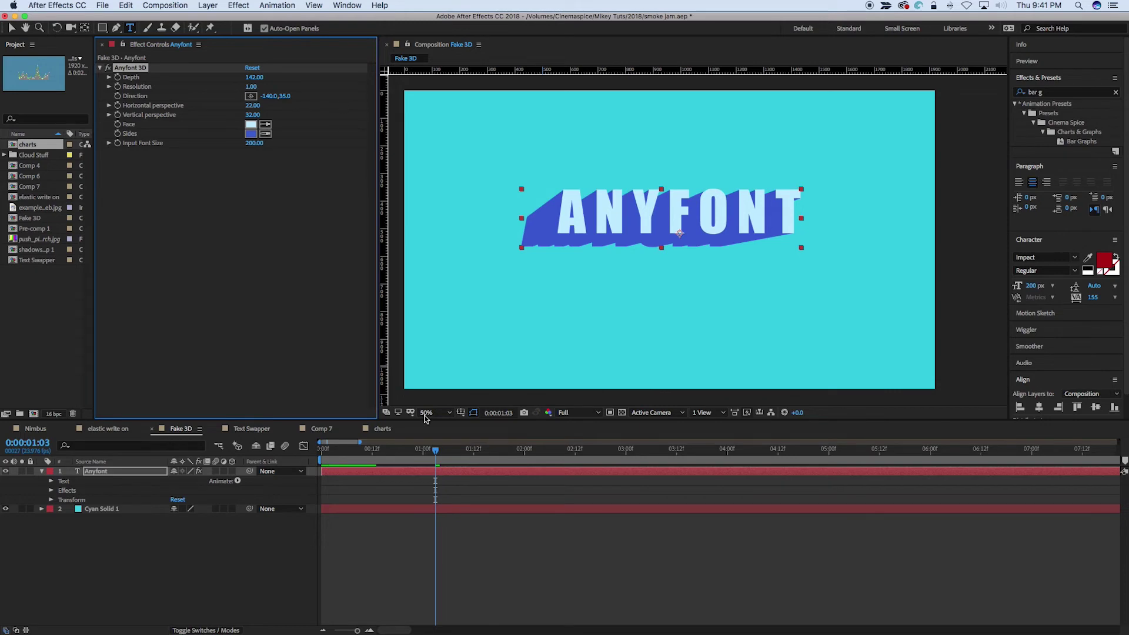
# Step: Preview the Text Swapper scramble from 'After Effects' to 'Is Rad' and return to its opening frame
pyautogui.click(254, 430)
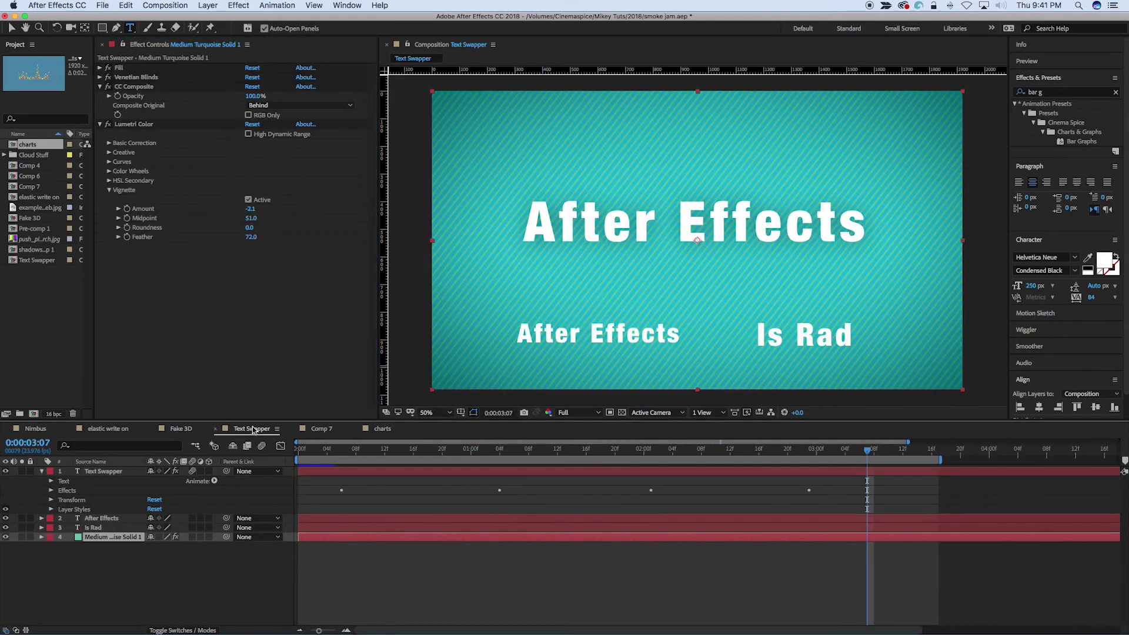
pyautogui.press('space')
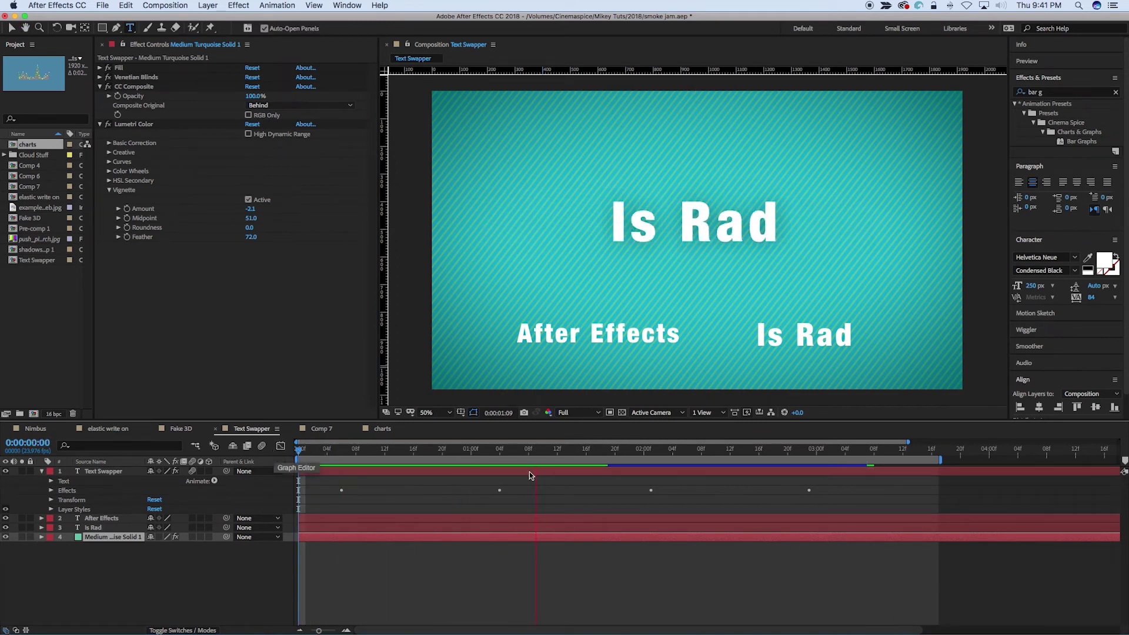
pyautogui.press('space')
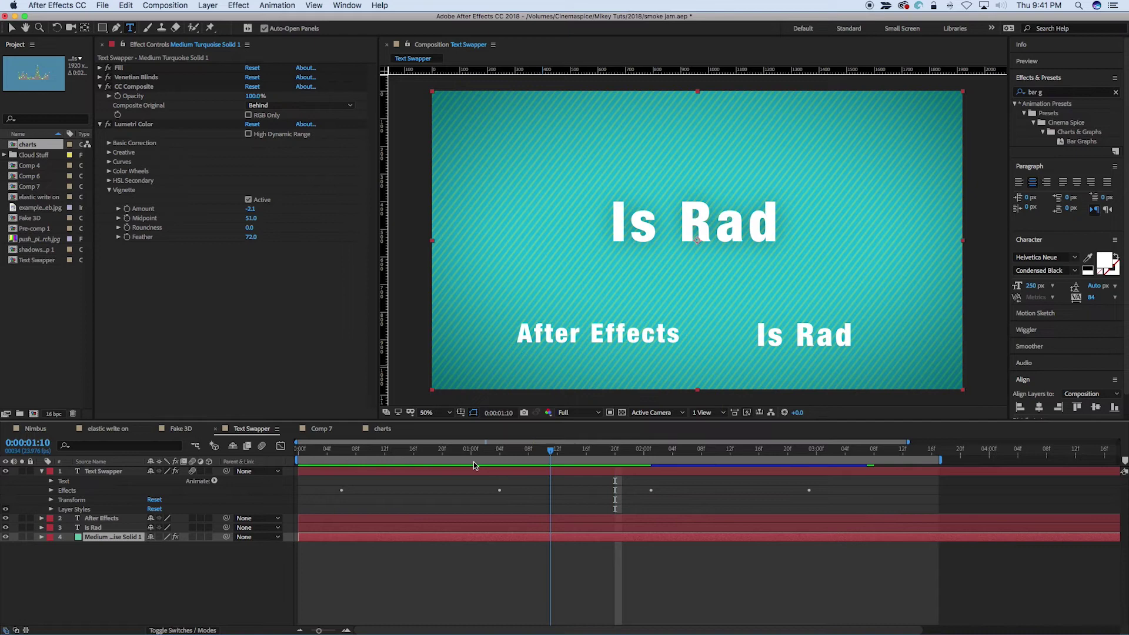
pyautogui.click(312, 459)
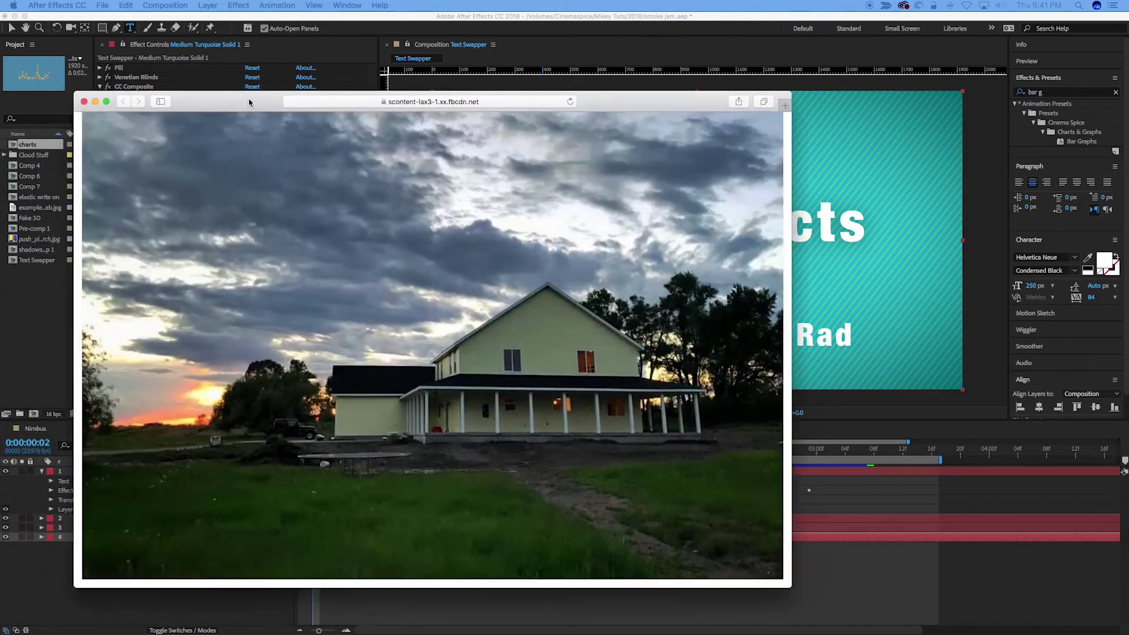
# Step: Drag the Safari farmhouse sunset photo window into position over After Effects
pyautogui.moveTo(240, 97); pyautogui.dragTo(328, 74)
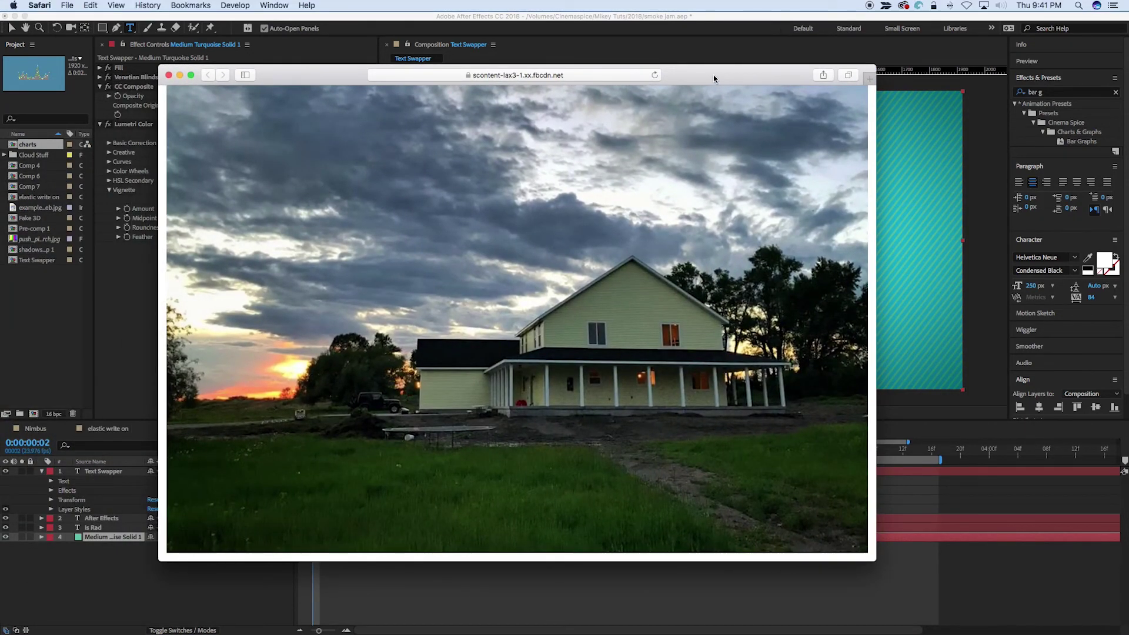
pyautogui.moveTo(714, 75)
pyautogui.mouseDown()
pyautogui.moveTo(33, 133)
pyautogui.moveTo(430, 127)
pyautogui.moveTo(750, 95)
pyautogui.mouseUp()
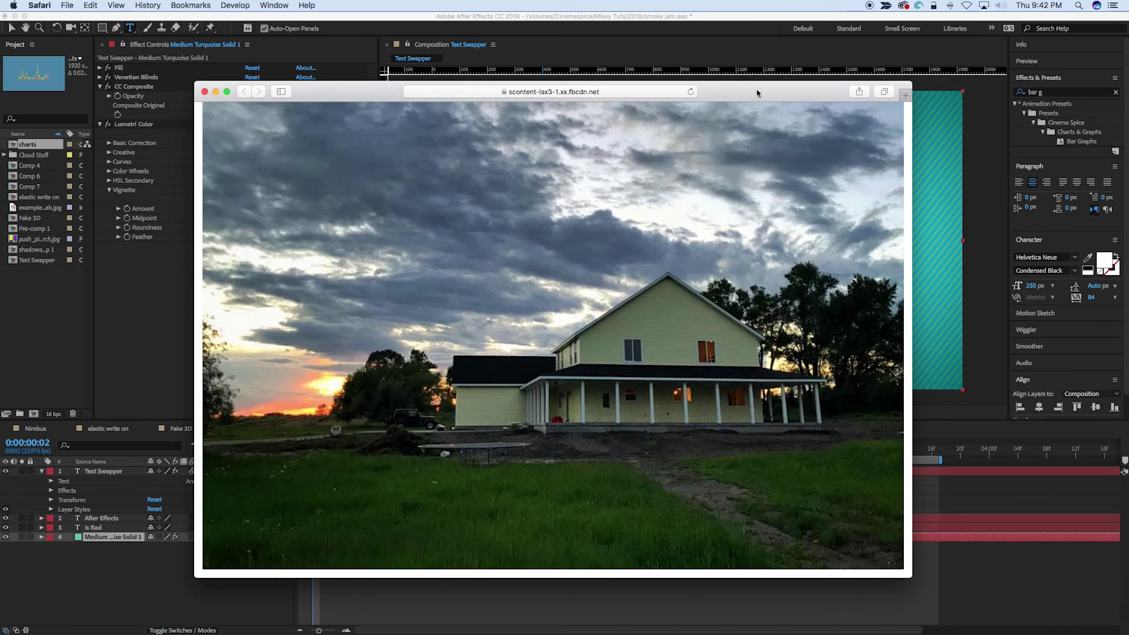
# Step: Close the farmhouse photo window with Cmd+W, revealing the Text Swapper comp
pyautogui.press('super+w')
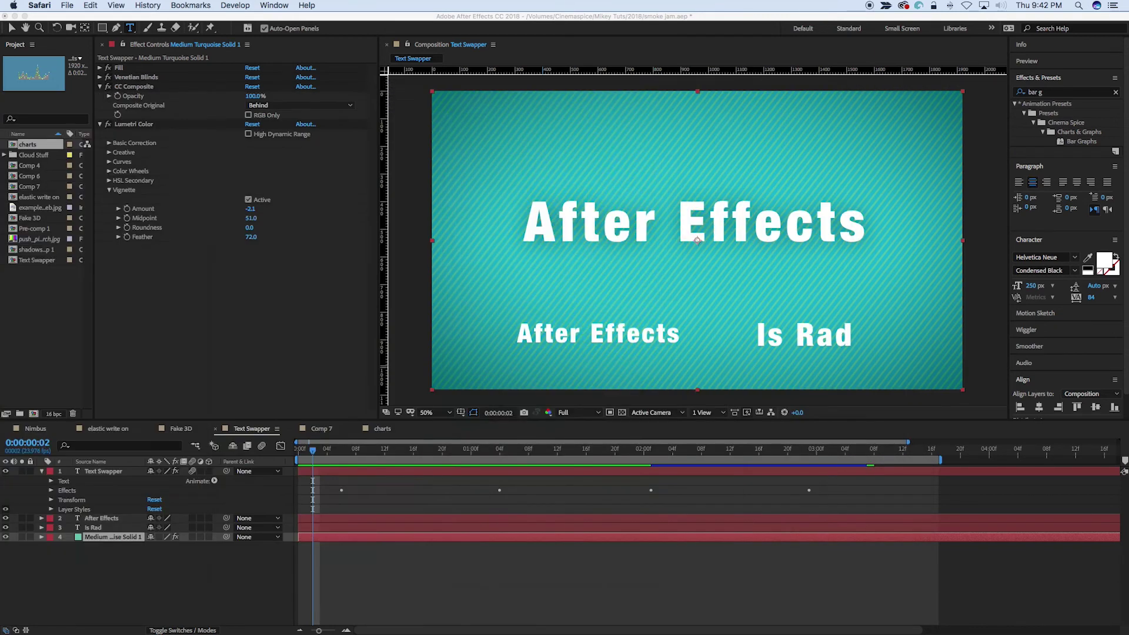